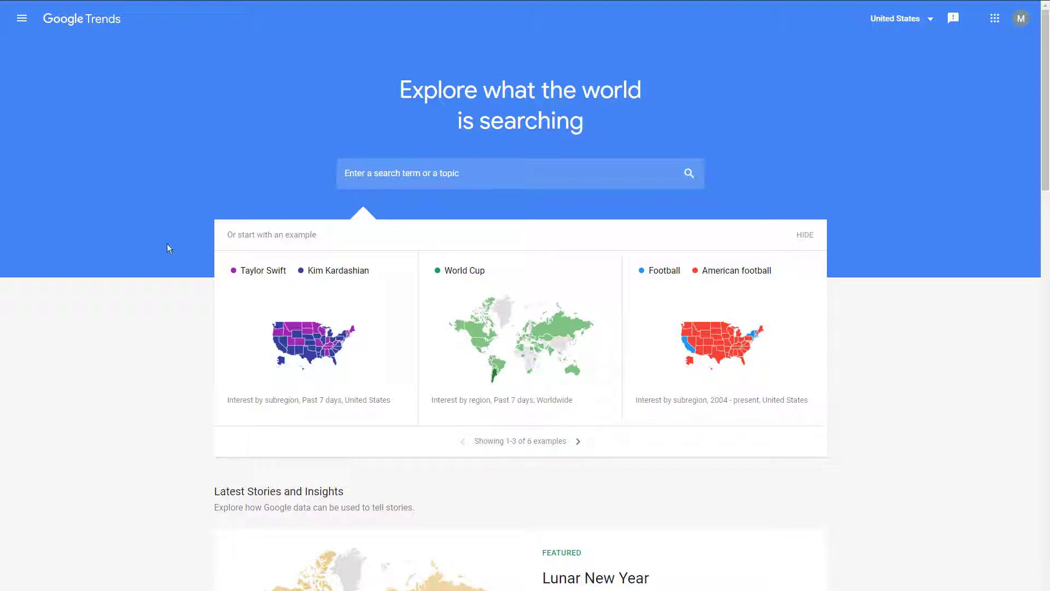
Explore search interest for "Excercise bands" in the United States over the past 5 years
click(370, 175)
text(E)
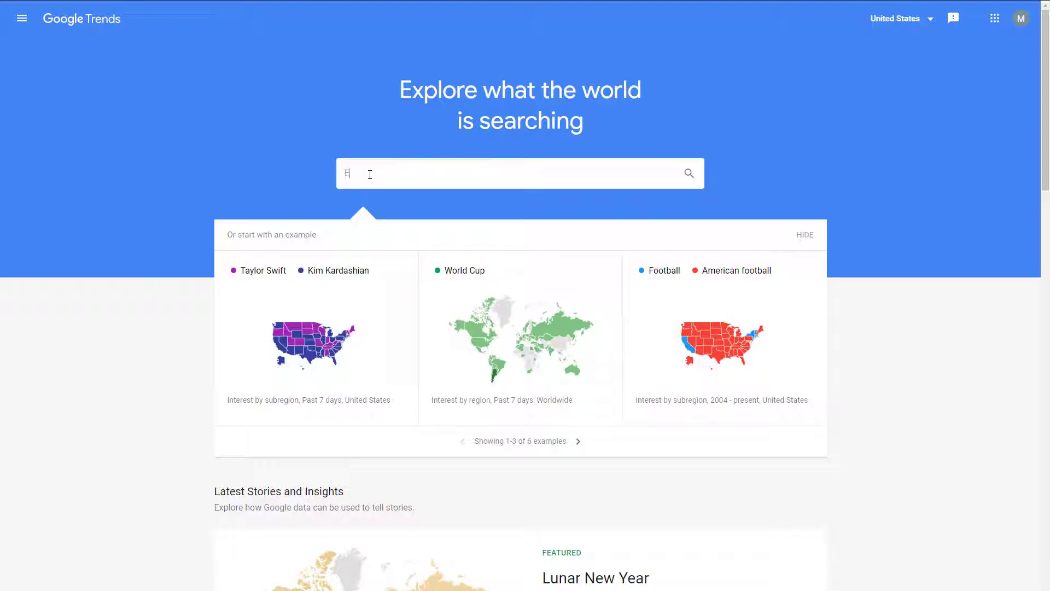
text(xcercise)
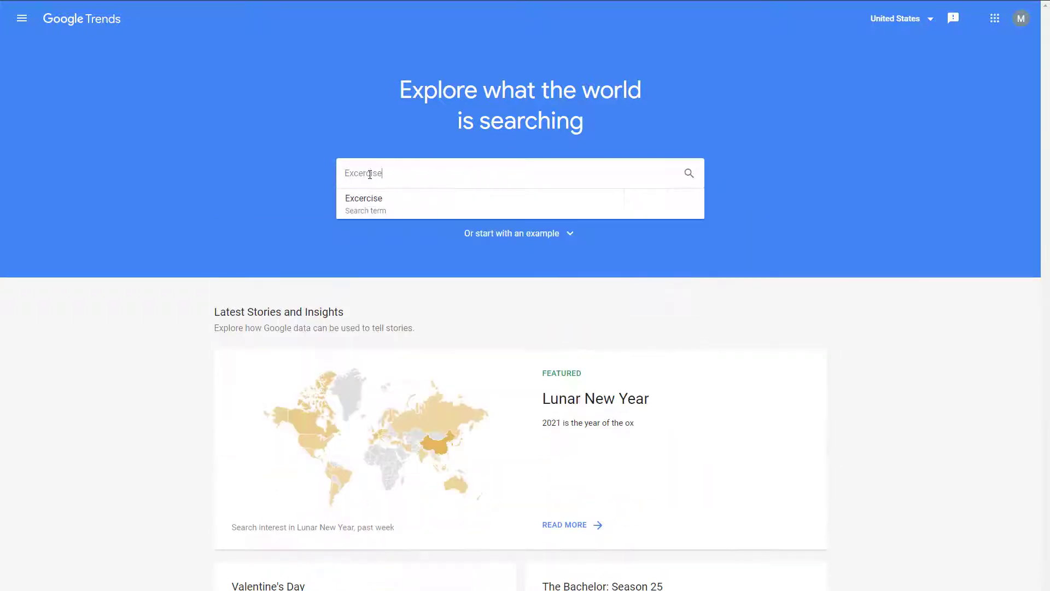
text( pands)
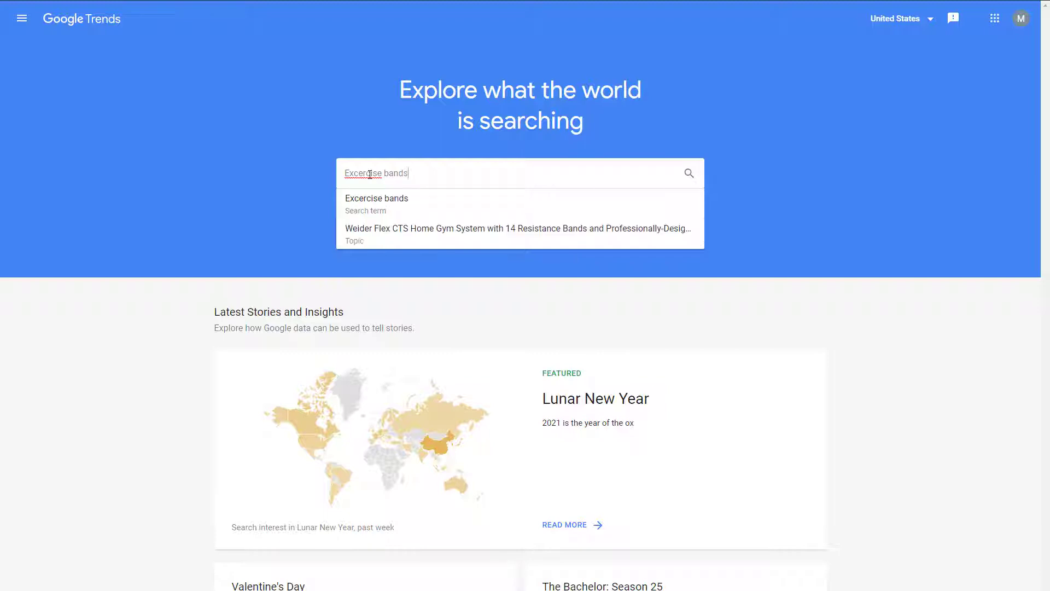
key(Return)
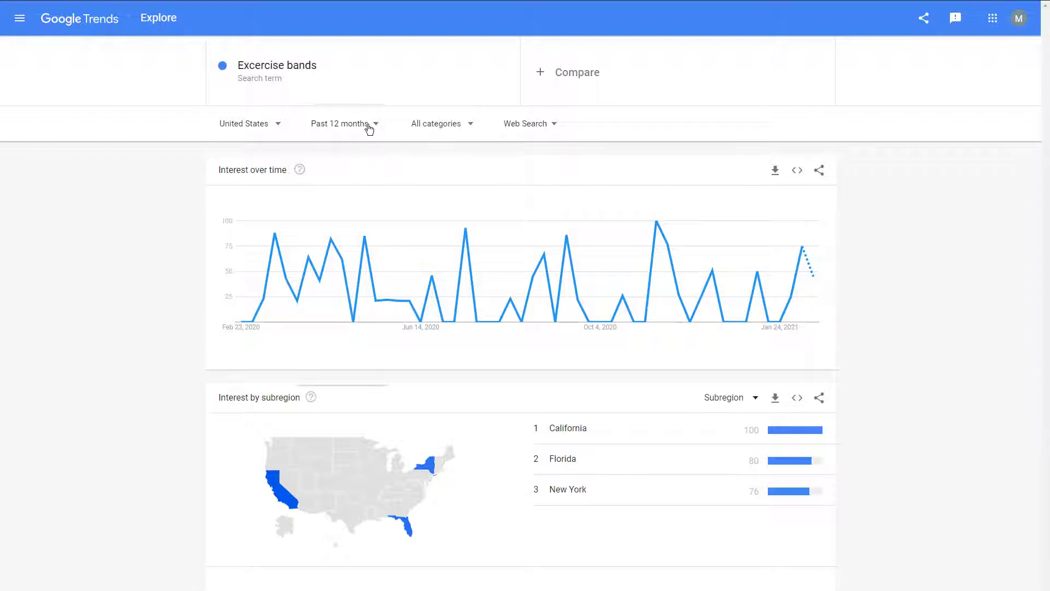
click(369, 130)
click(339, 310)
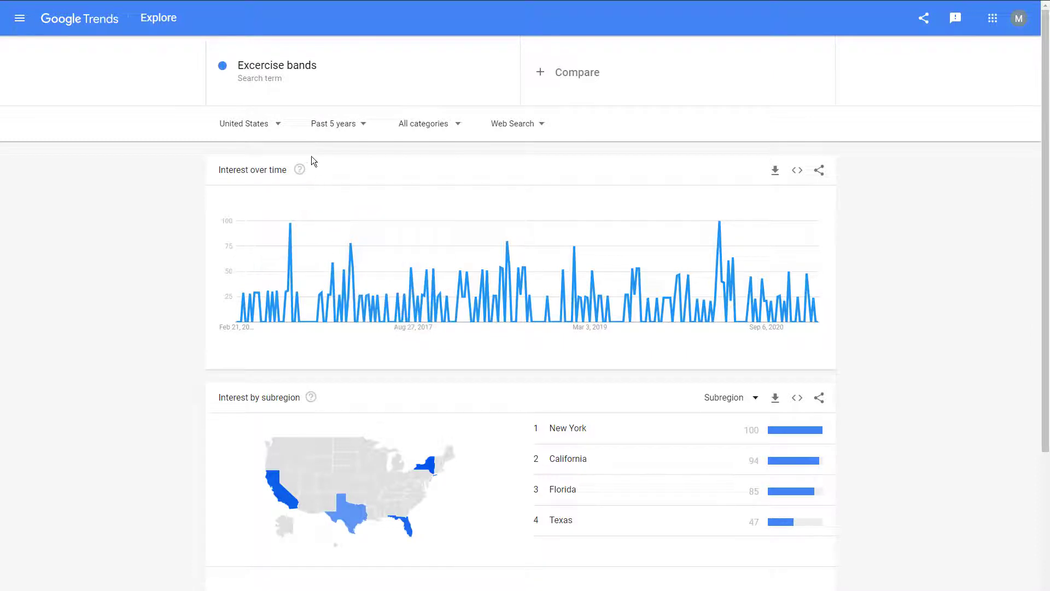
Replace the search term with "Bitcoin" and set the time range to 2004 - present
click(322, 65)
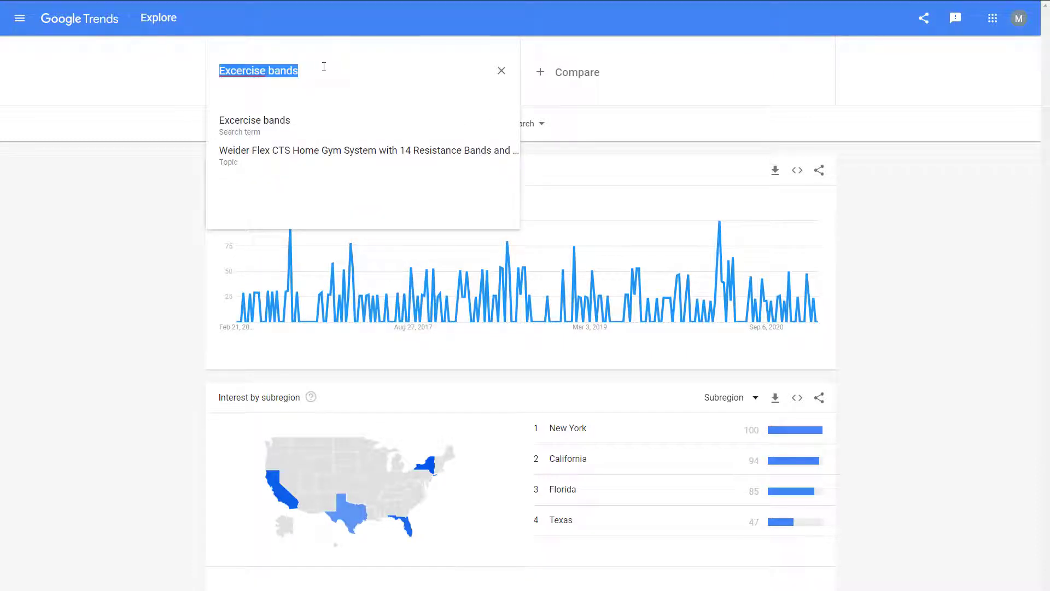
text(Bitcoin)
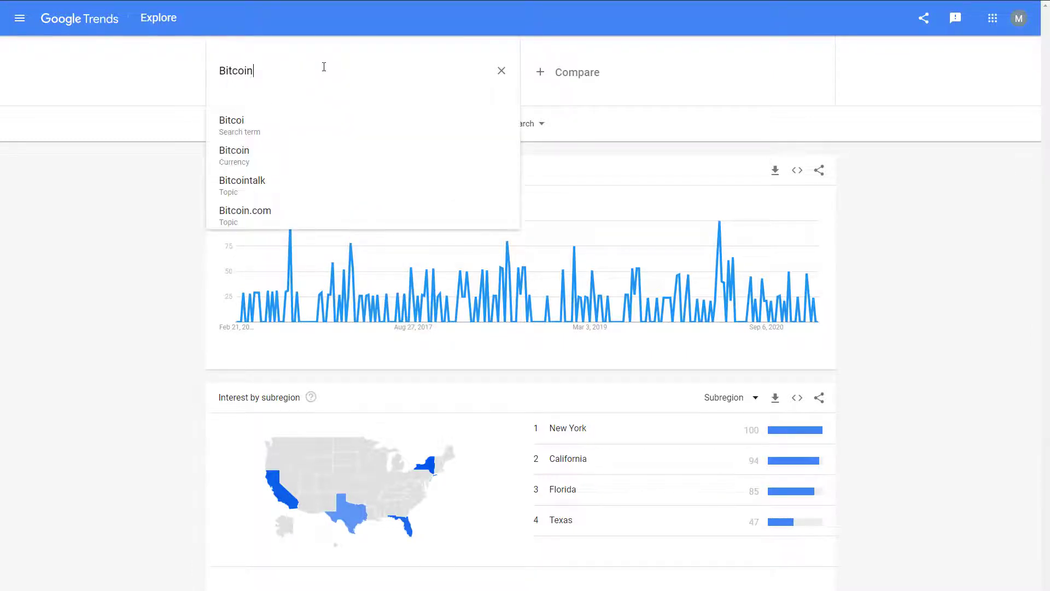
key(Return)
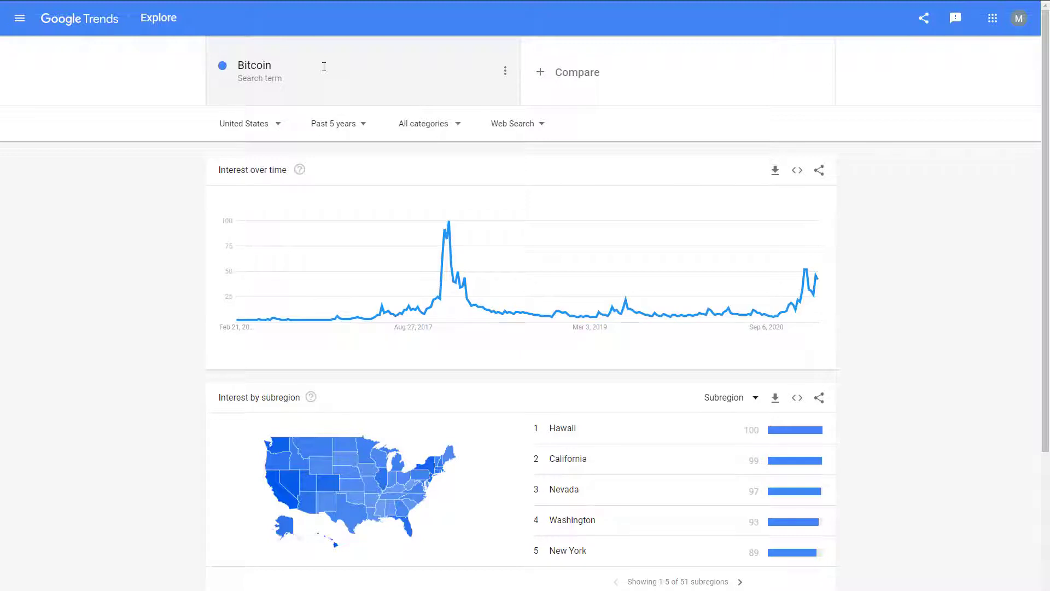
click(362, 126)
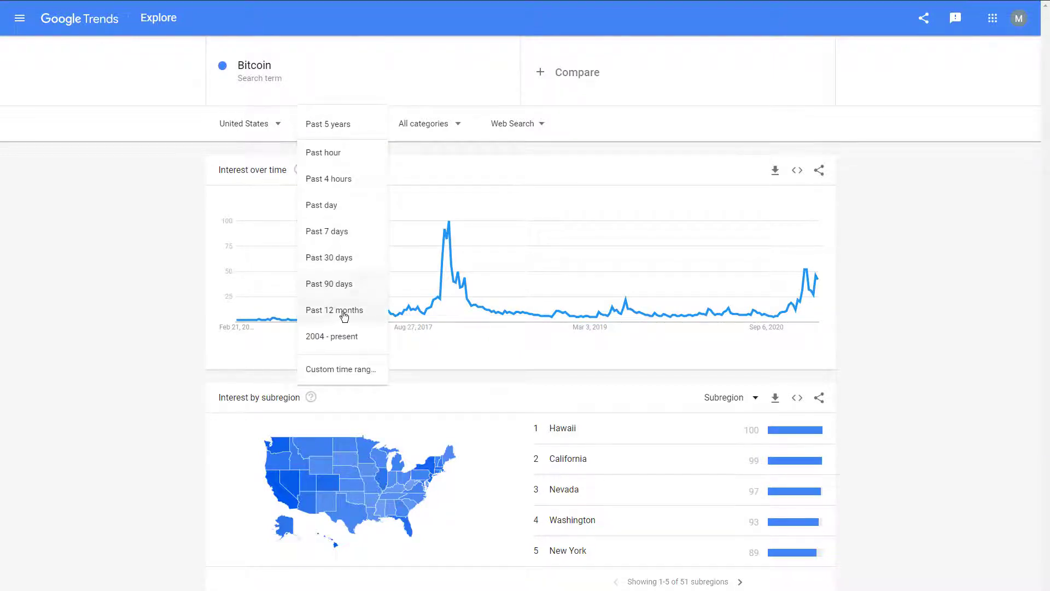
click(338, 336)
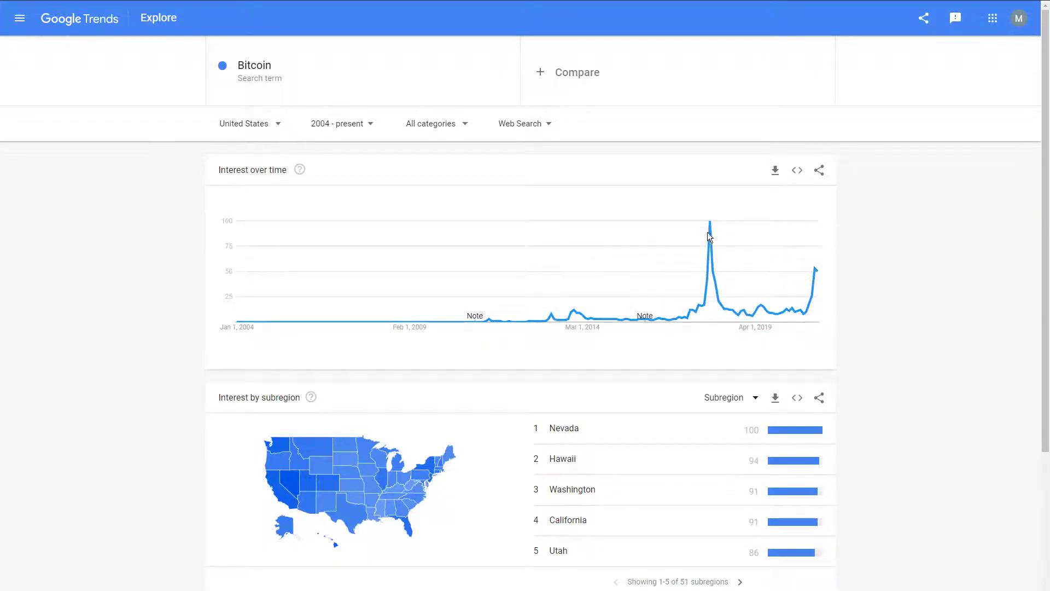
Change the search term back to "Excercise bands" and inspect the early peak in the interest-over-time chart
click(290, 67)
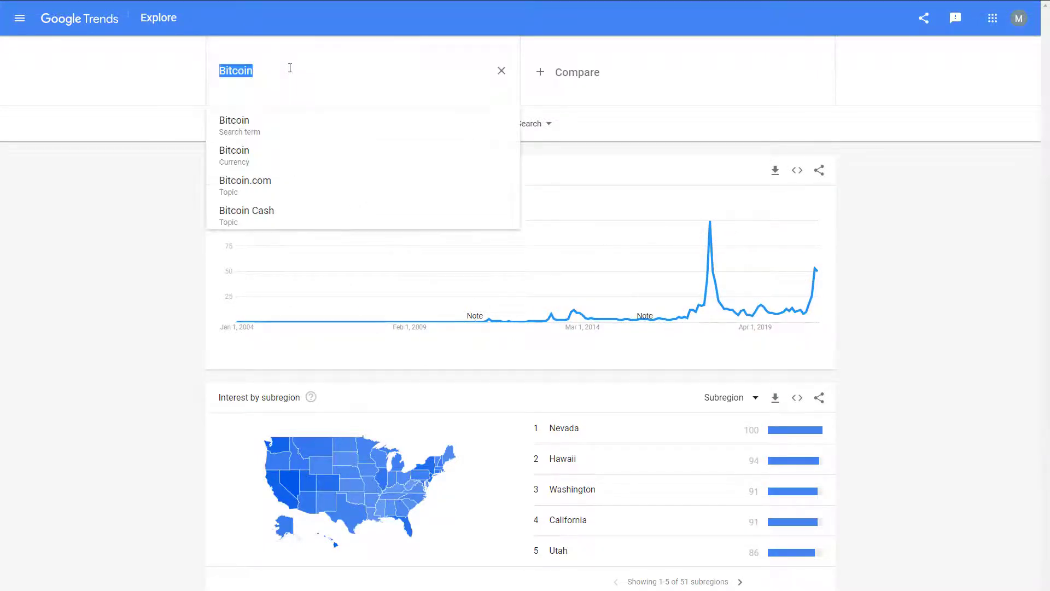
text(Excercise bands)
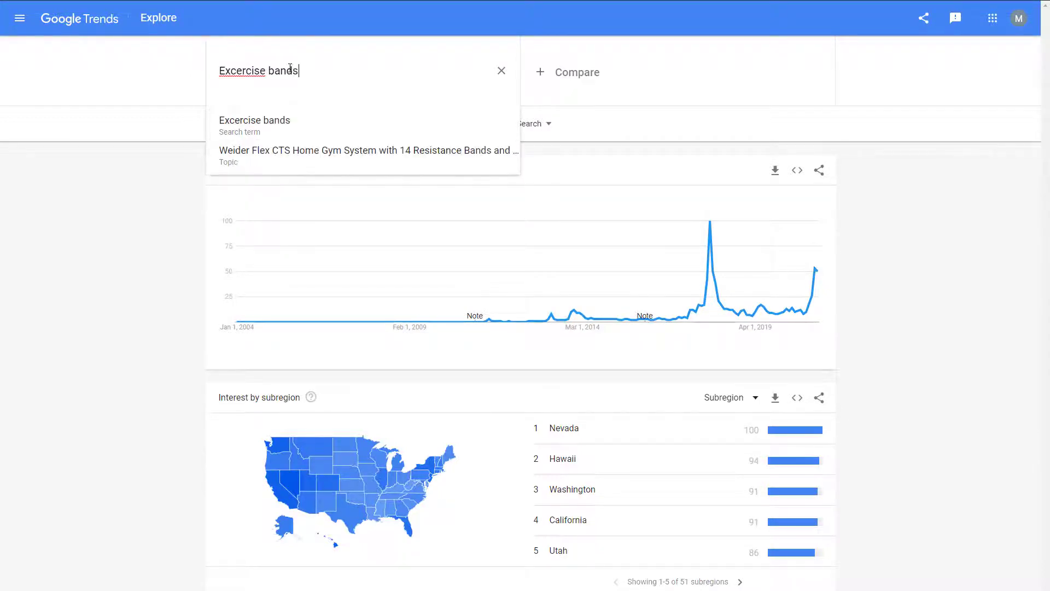
key(Return)
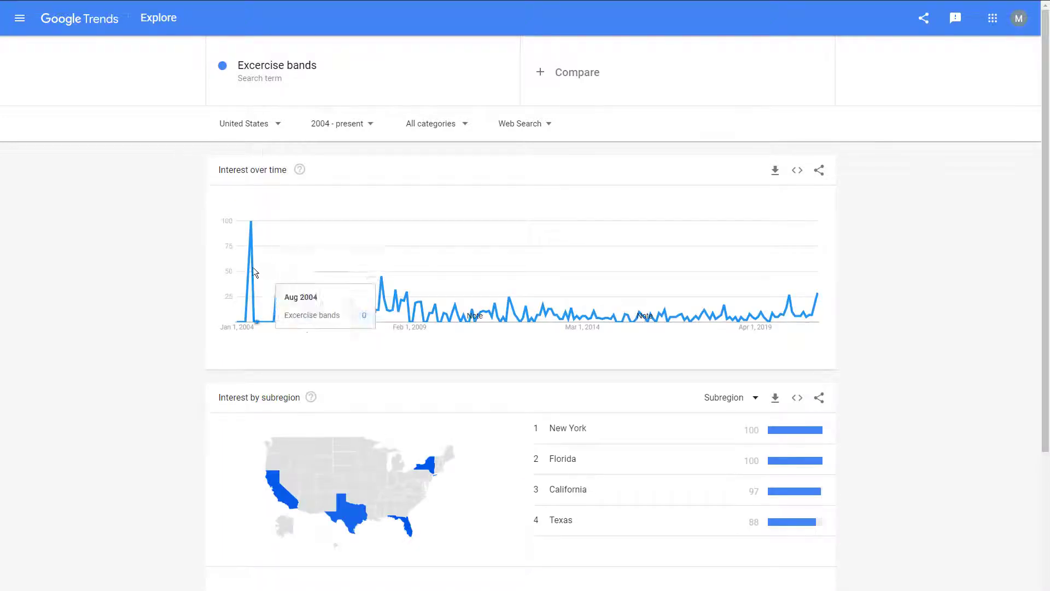
mouse_move(251, 225)
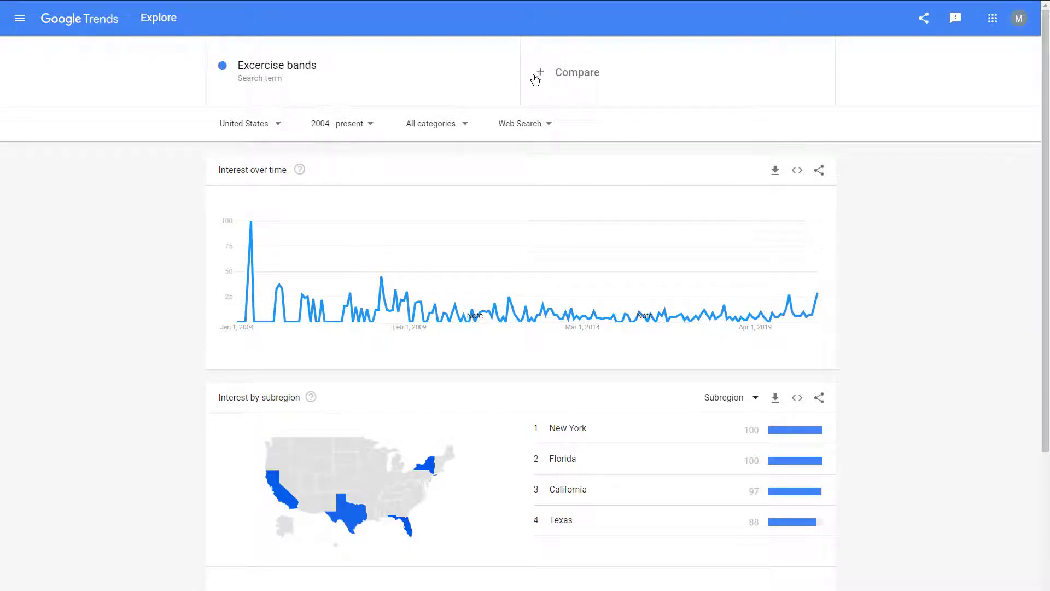
Add "Resistance Bands" as a comparison term alongside "Excercise bands"
click(572, 77)
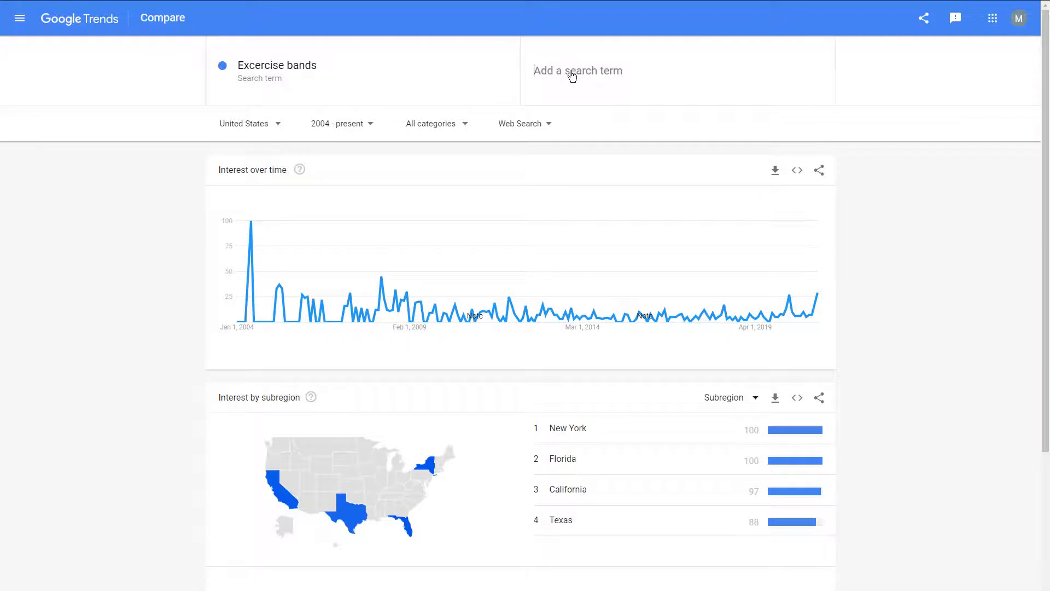
text(Resis)
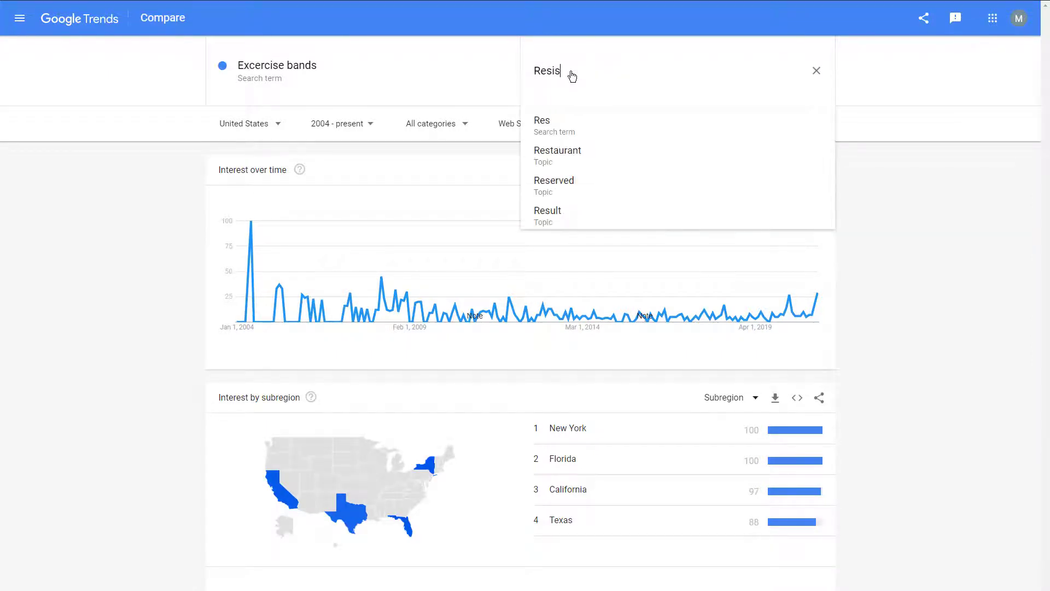
text(tance )
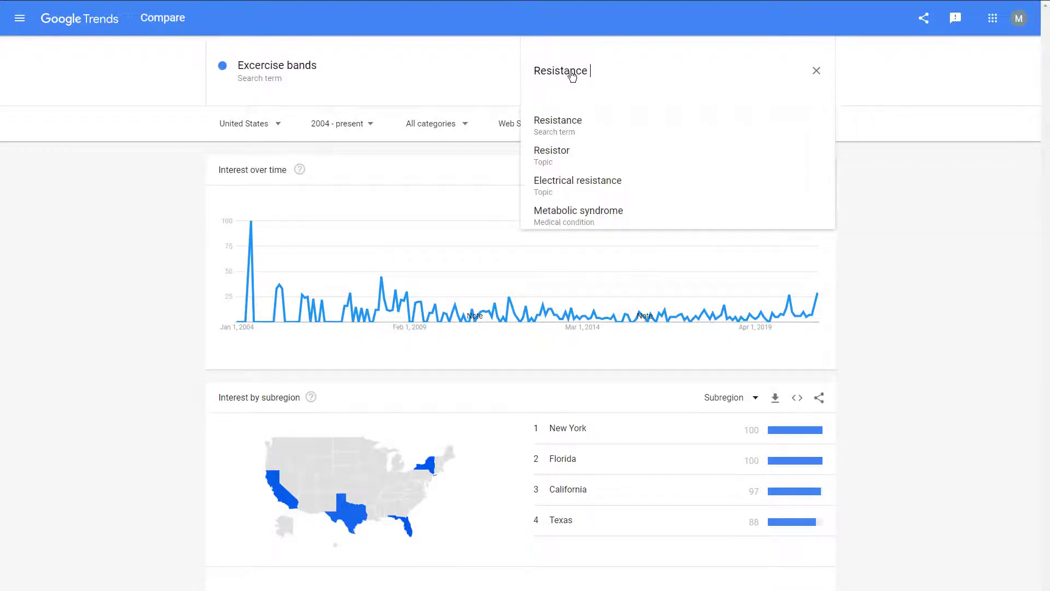
text(Badns)
key(BackSpace)
key(BackSpace)
key(BackSpace)
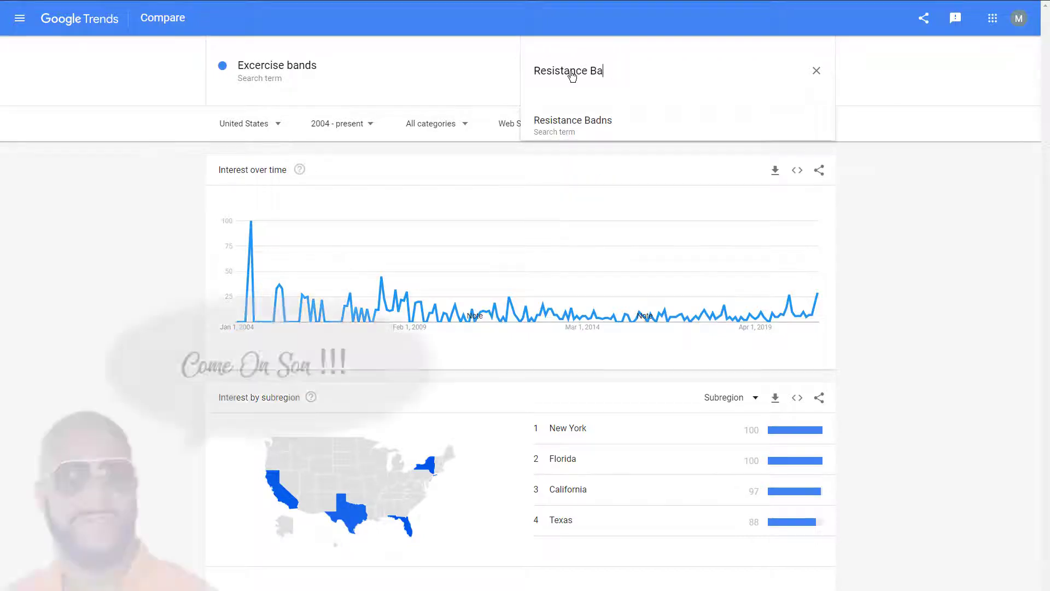
text(nds)
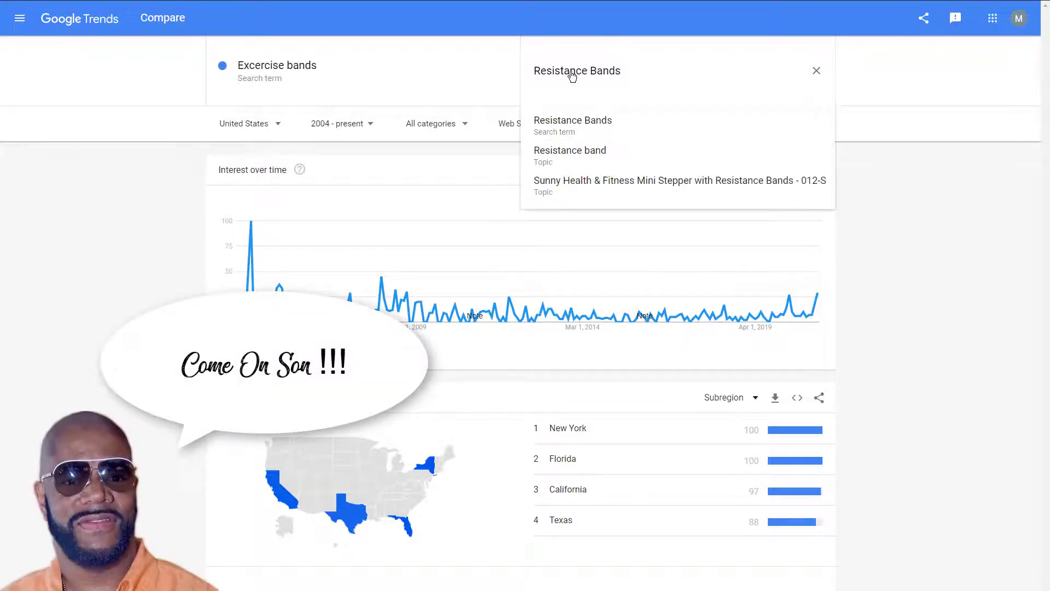
key(Return)
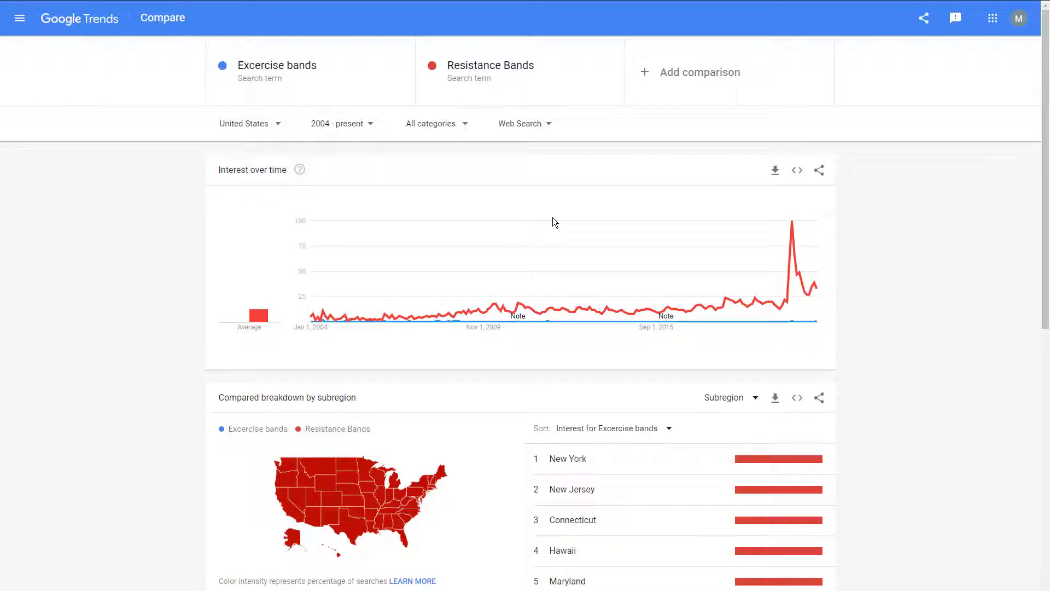
Examine the comparison of both terms over time and set the time range to Past 5 years
mouse_move(554, 225)
click(374, 127)
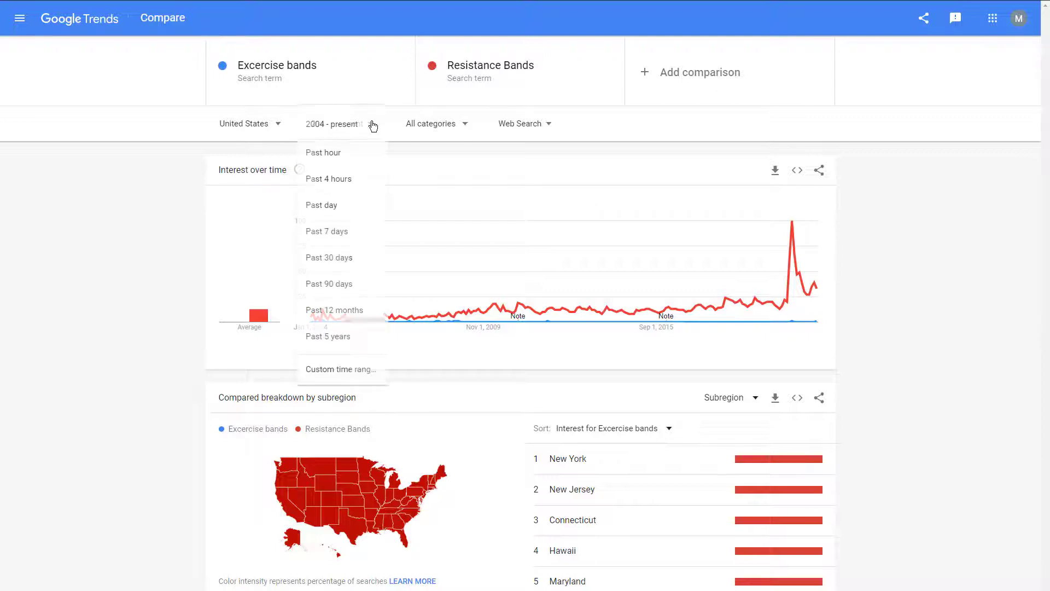
click(336, 339)
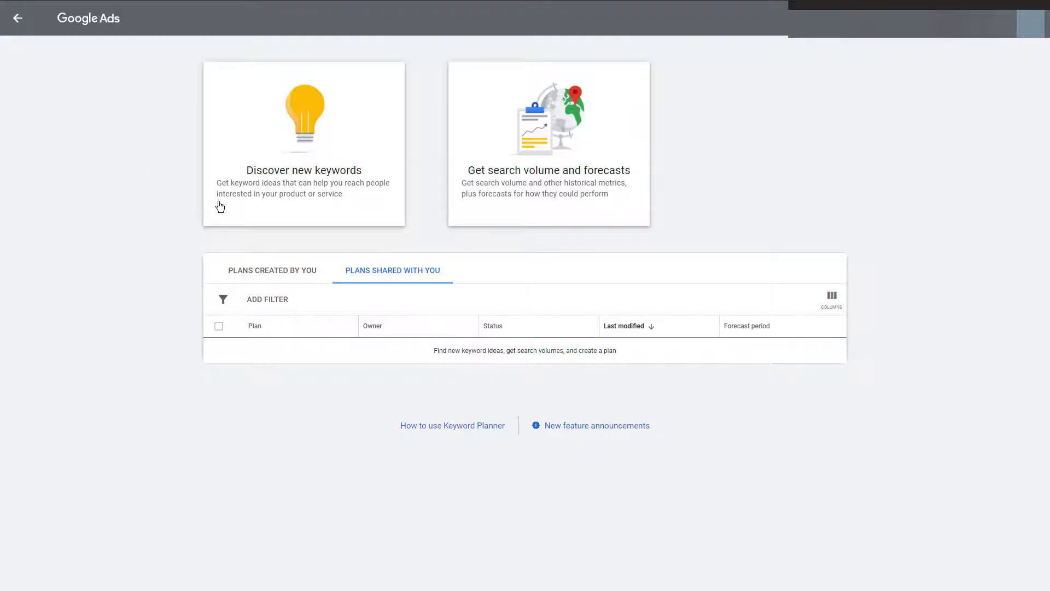
In Google Ads Keyword Planner, start discovering new keywords with the entry "Exce" and set the language to English
click(274, 180)
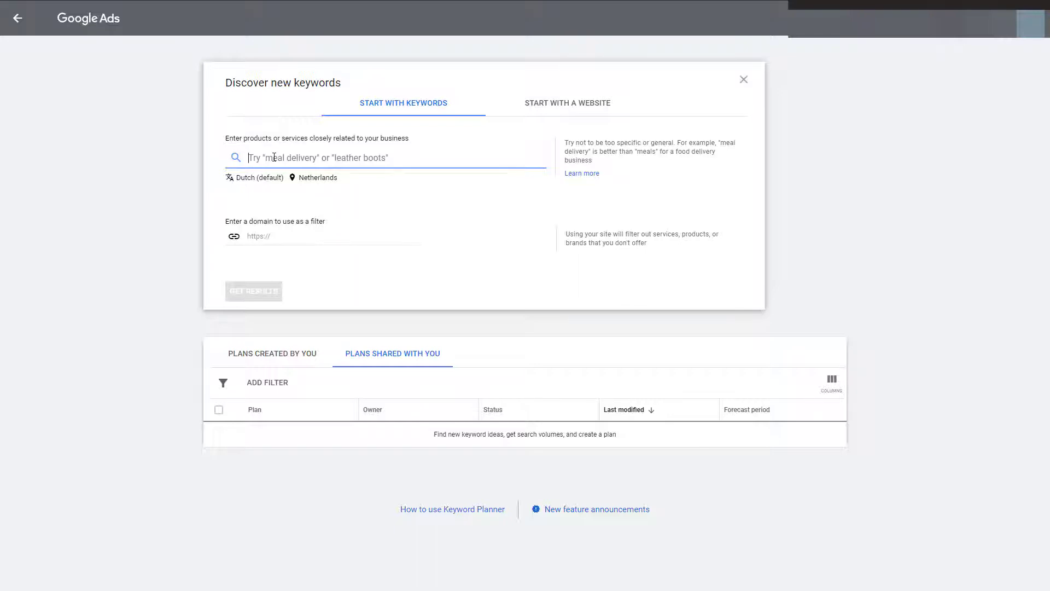
text(Ex)
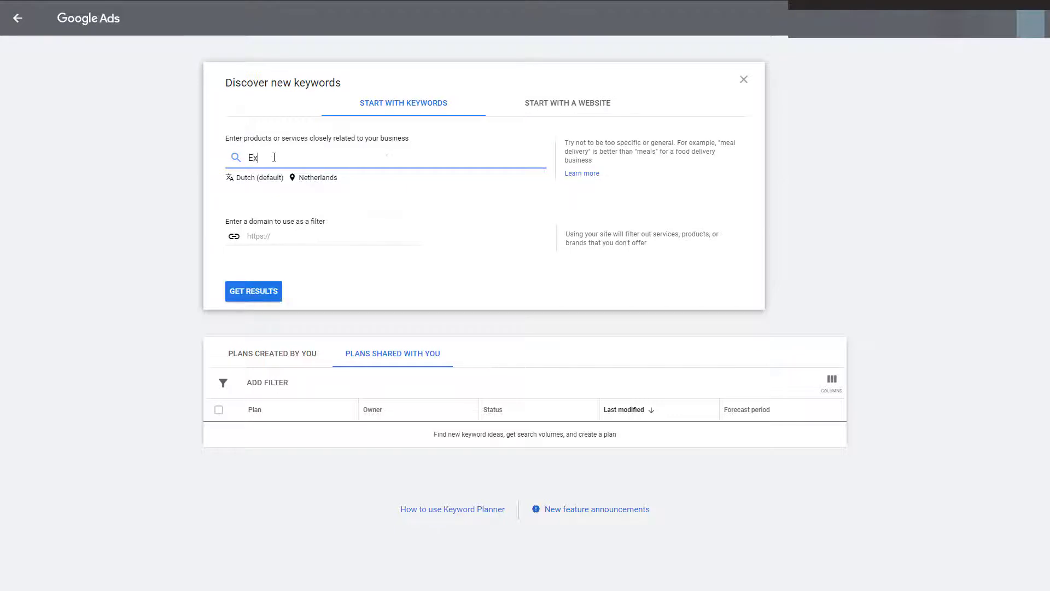
text(ce)
click(260, 178)
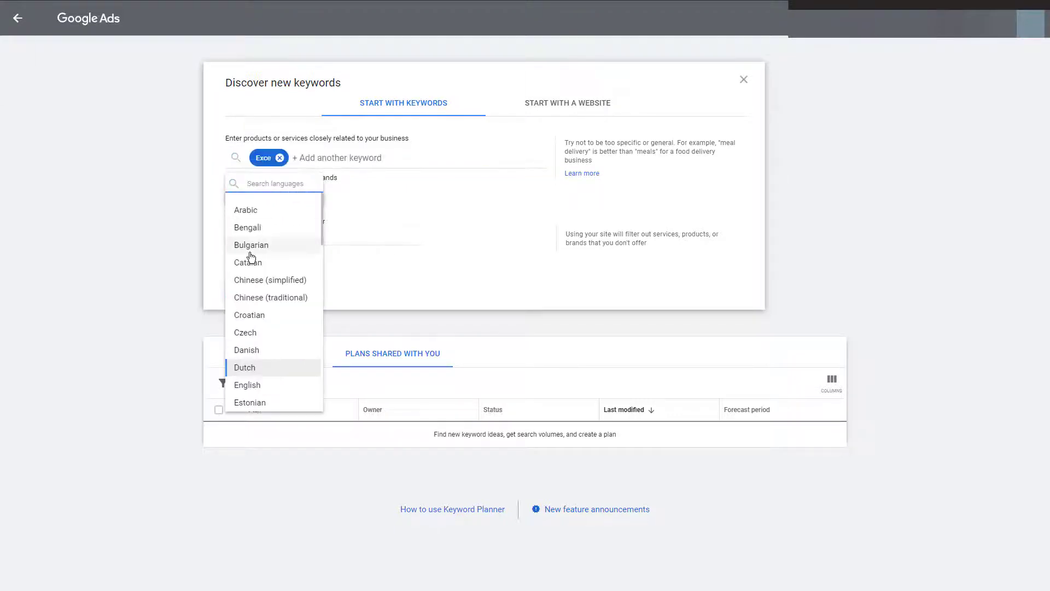
click(261, 386)
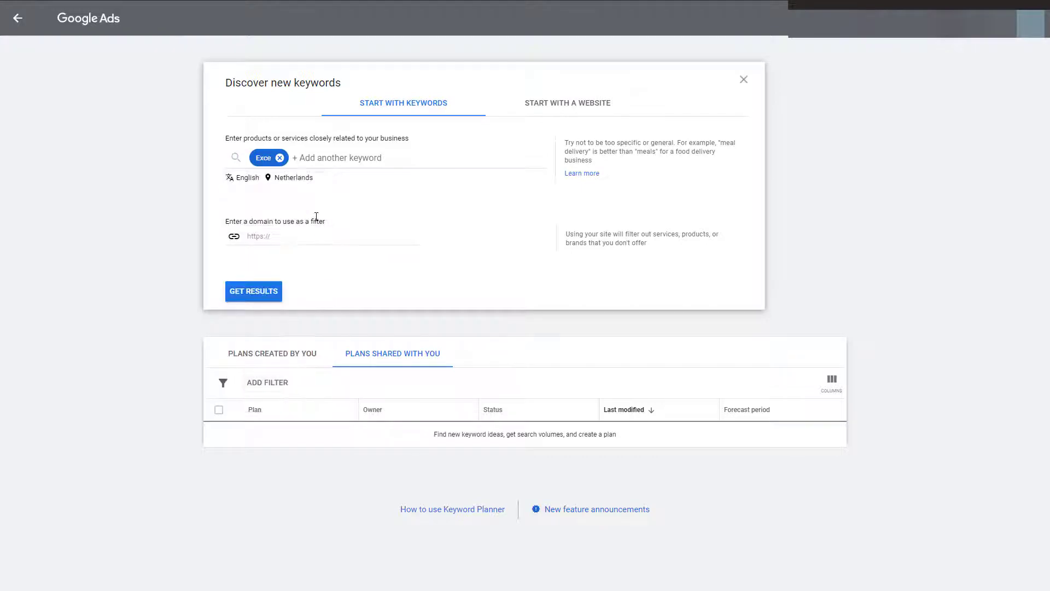
Replace the Netherlands with the United States as the targeted location and save it
click(292, 179)
click(516, 255)
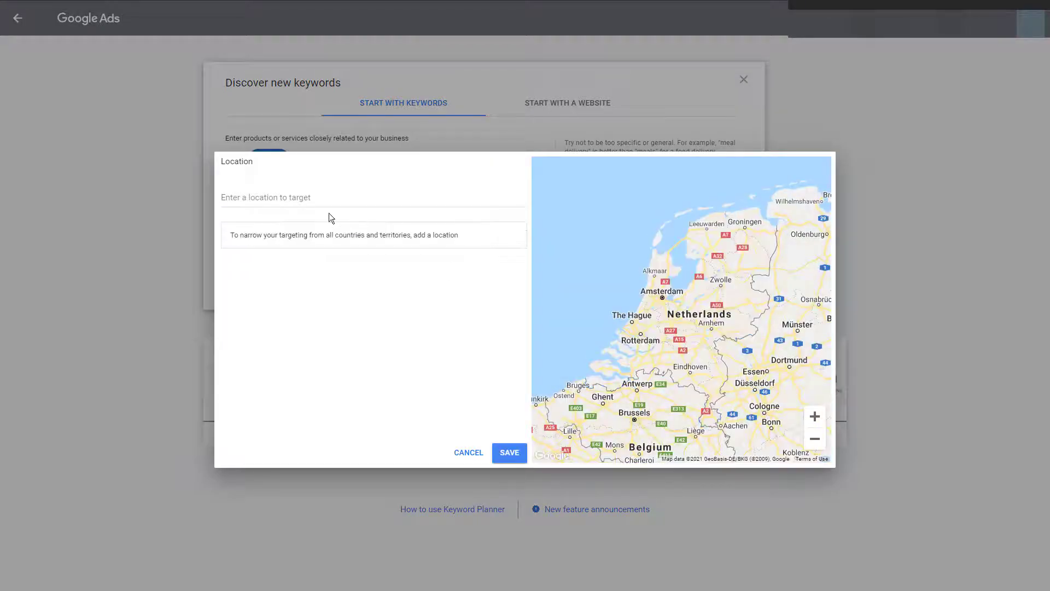
click(292, 197)
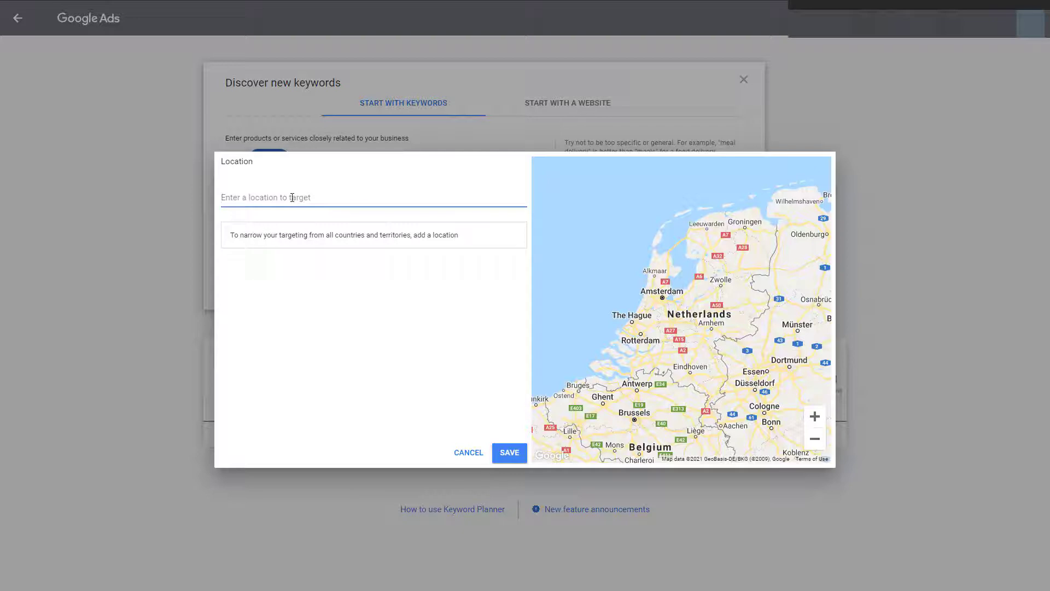
text(United)
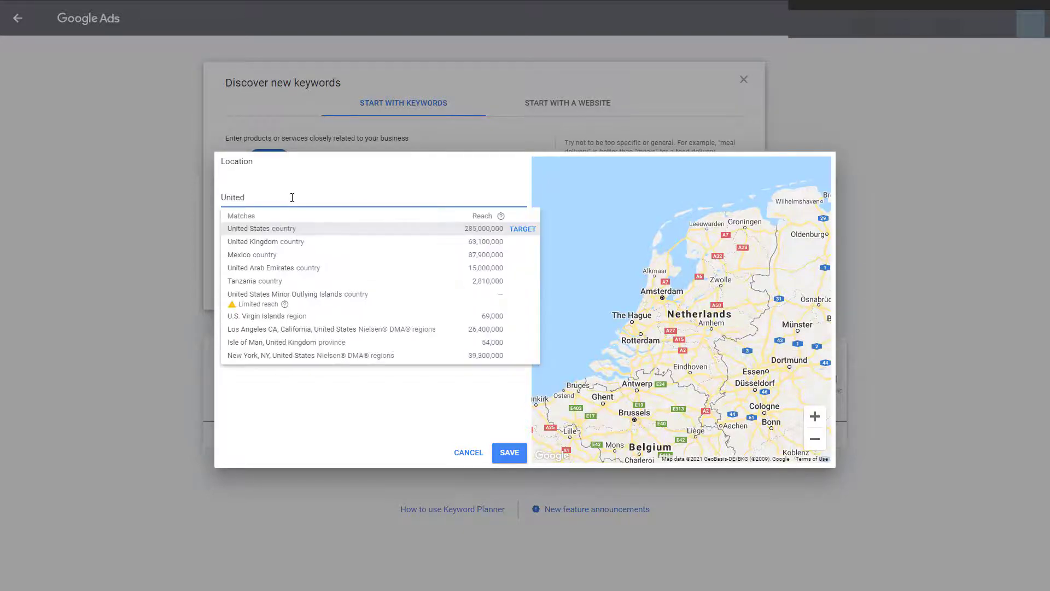
click(290, 224)
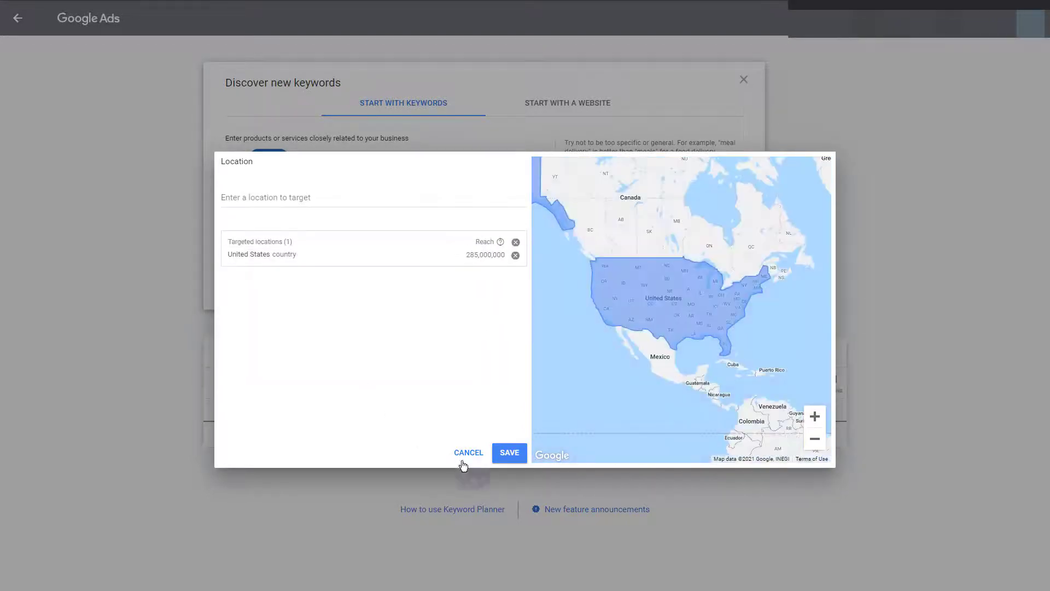
click(504, 456)
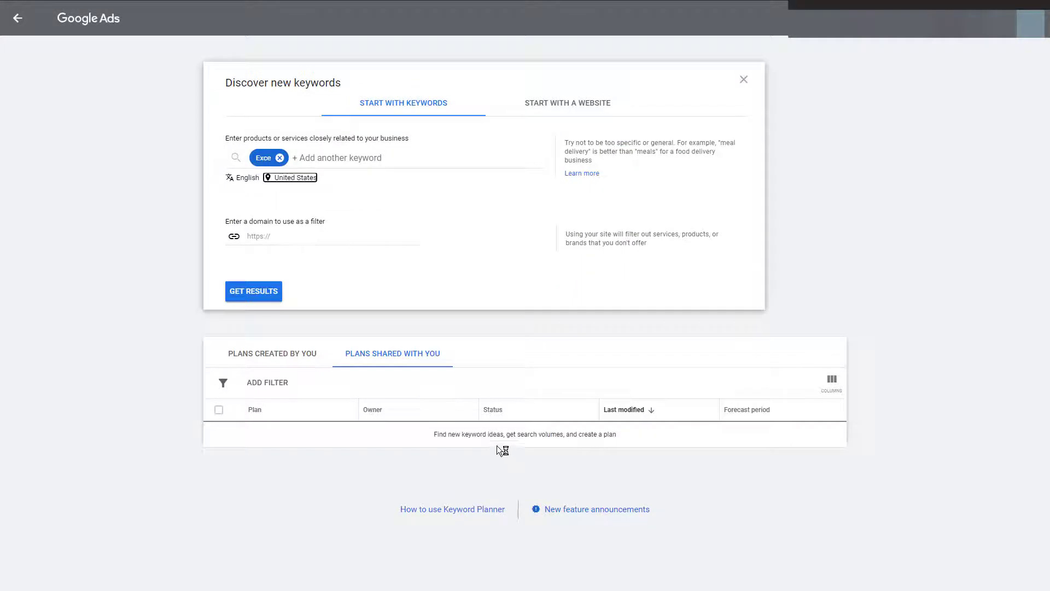
Replace the incomplete keyword "Exce" with "excercise bands"
click(280, 157)
text(e)
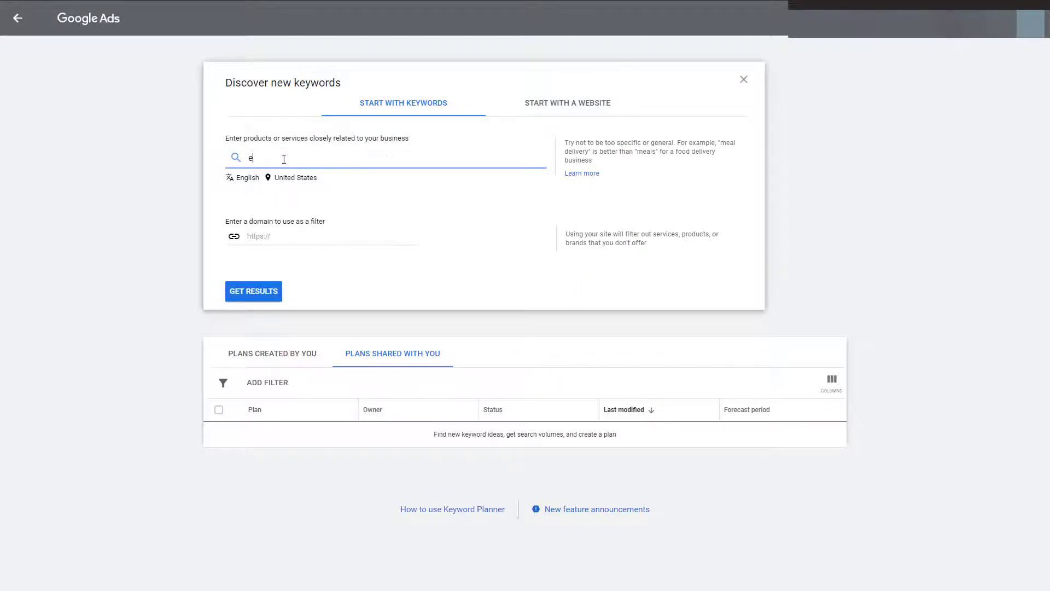
text(xcercise bands)
click(342, 199)
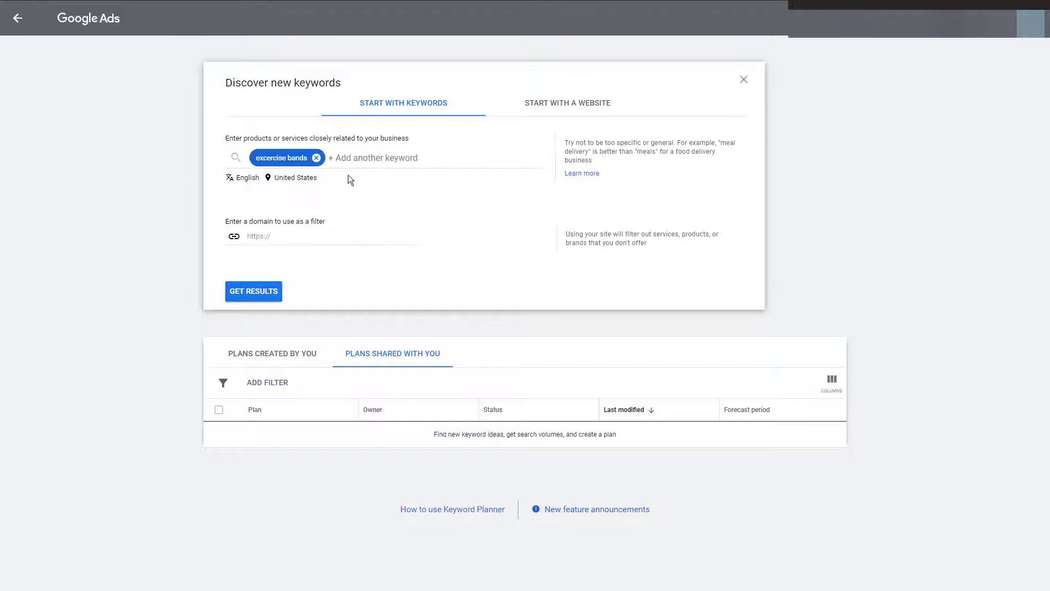
Add "resistance bands" as a second keyword for the discovery search
click(341, 165)
text(resistance)
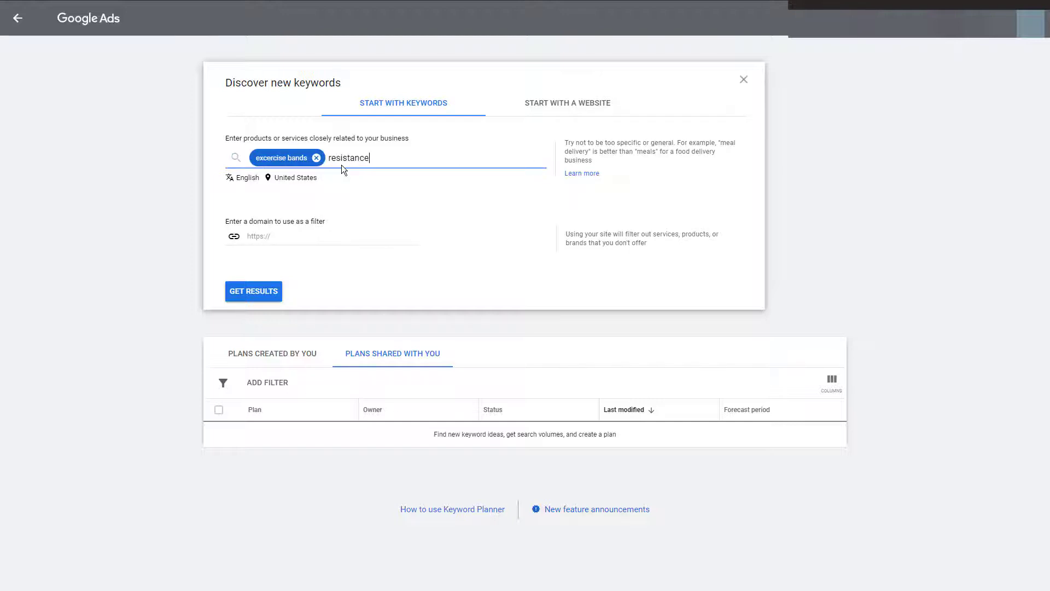
text( ban)
key(BackSpace)
text(bands)
key(Return)
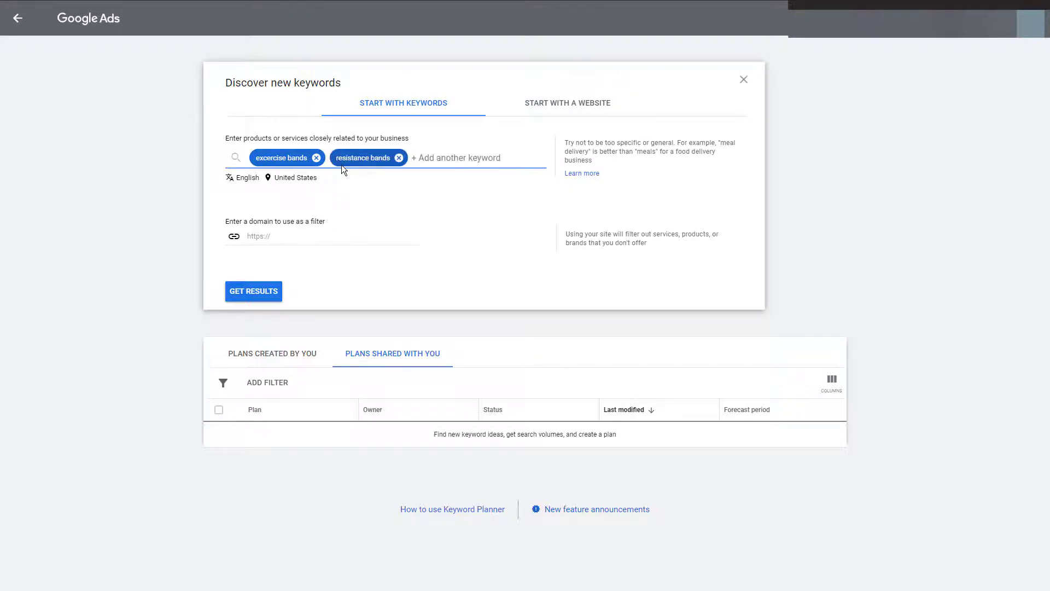
Get the keyword ideas for both entered terms and dismiss the notice about grouped ideas
click(268, 292)
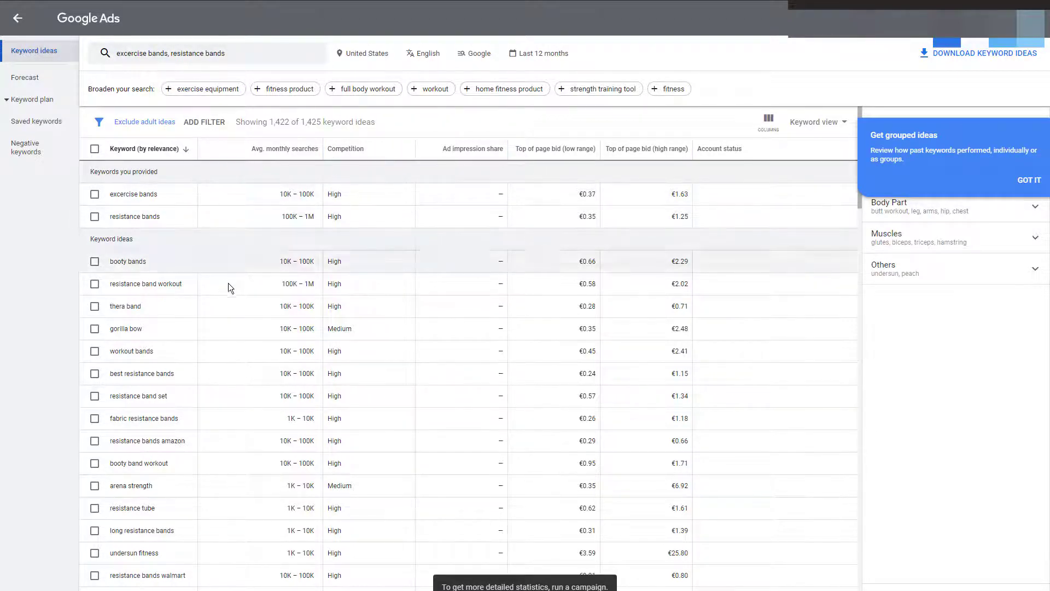
scroll(239, 282, down, 15)
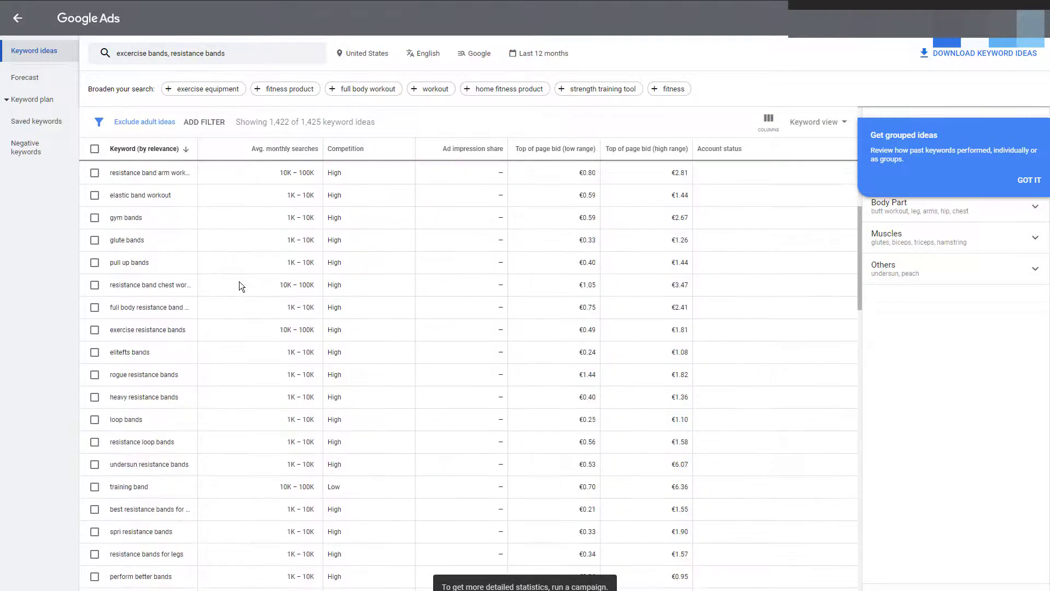
scroll(247, 312, up, 15)
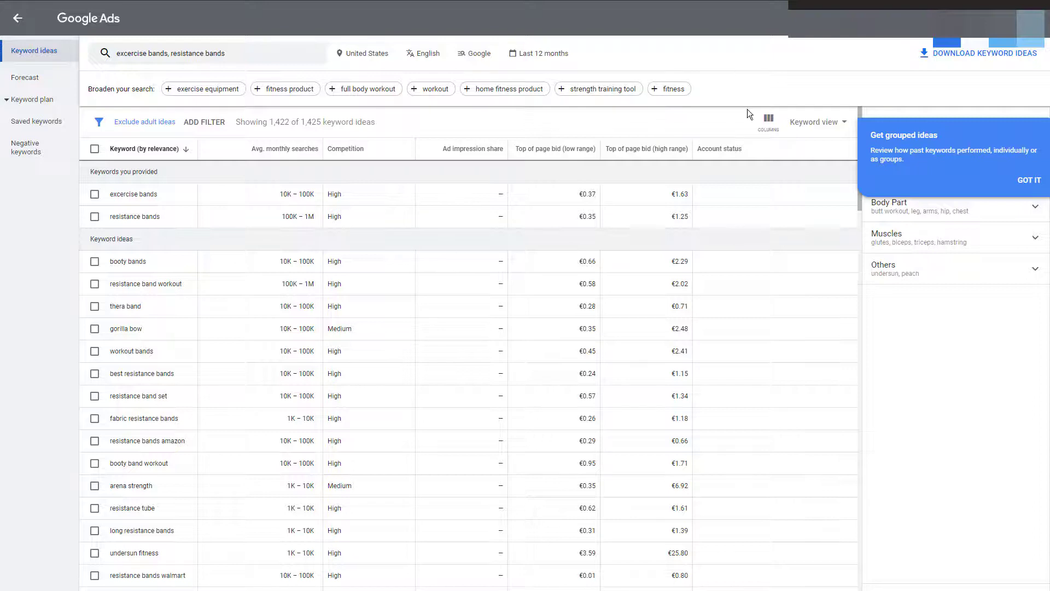
click(1029, 180)
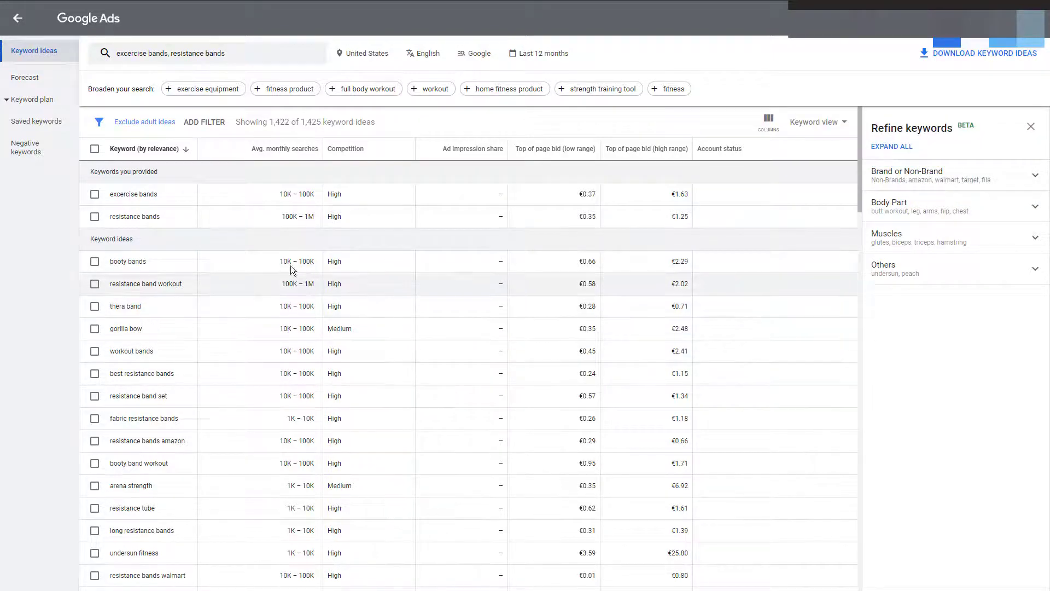
Review the suggested keywords with their monthly searches and competition, and save the keyword ideas as a CSV file
scroll(290, 264, down, 1)
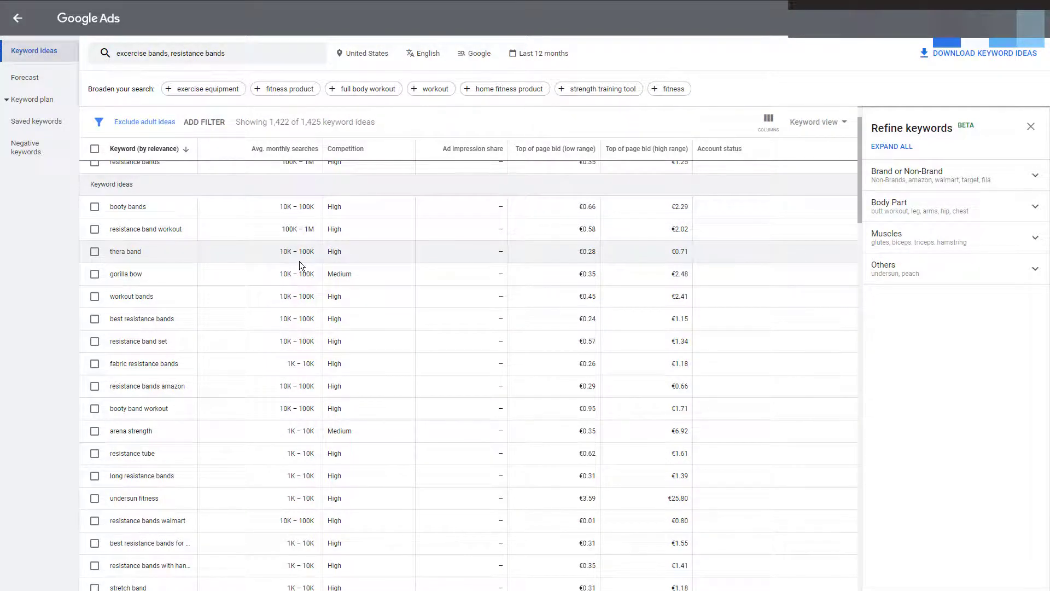
scroll(299, 265, down, 2)
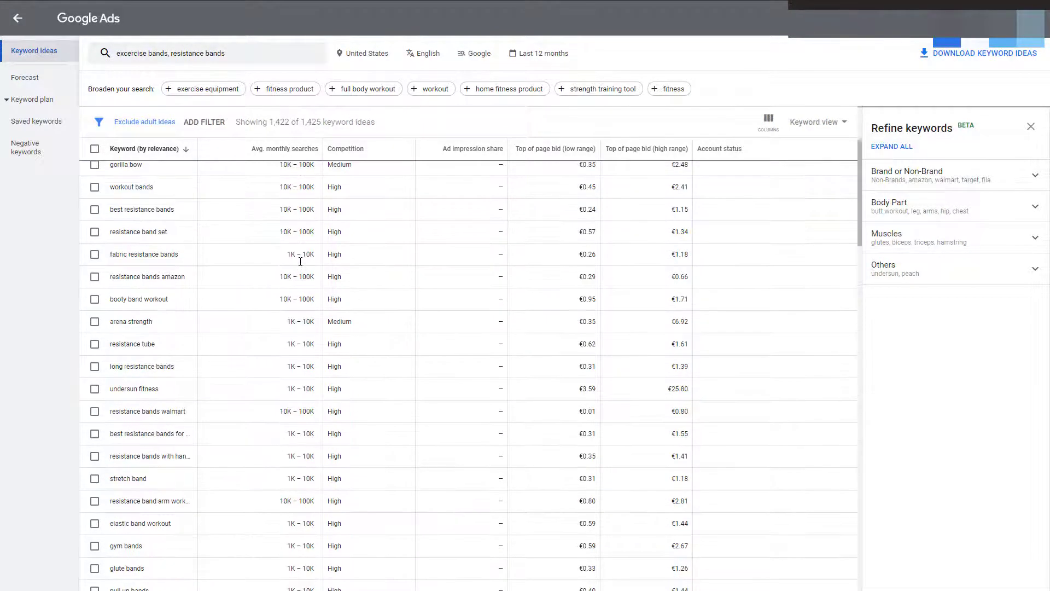
scroll(301, 262, down, 5)
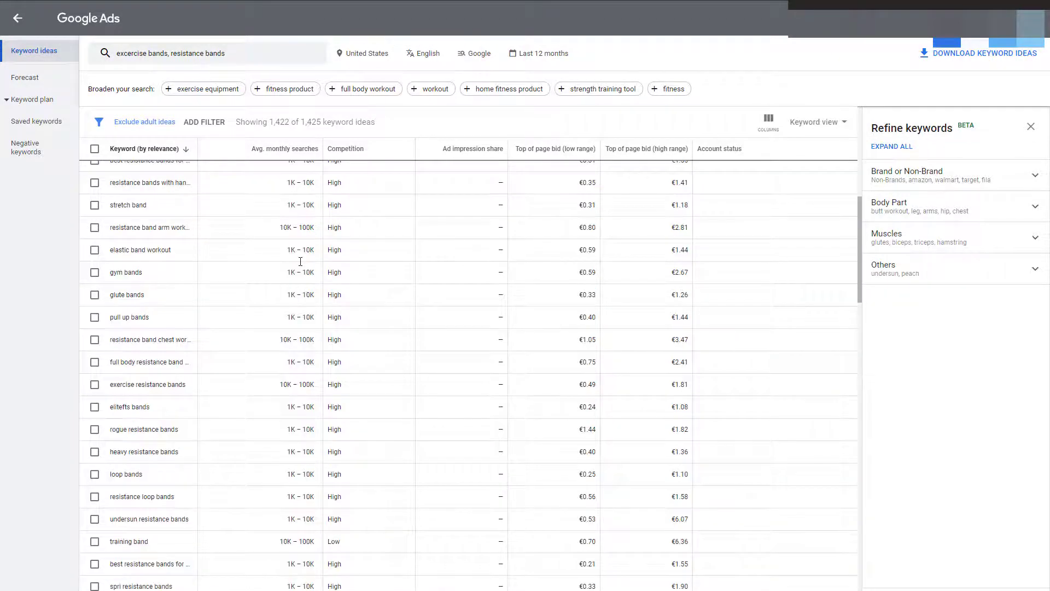
scroll(301, 261, down, 2)
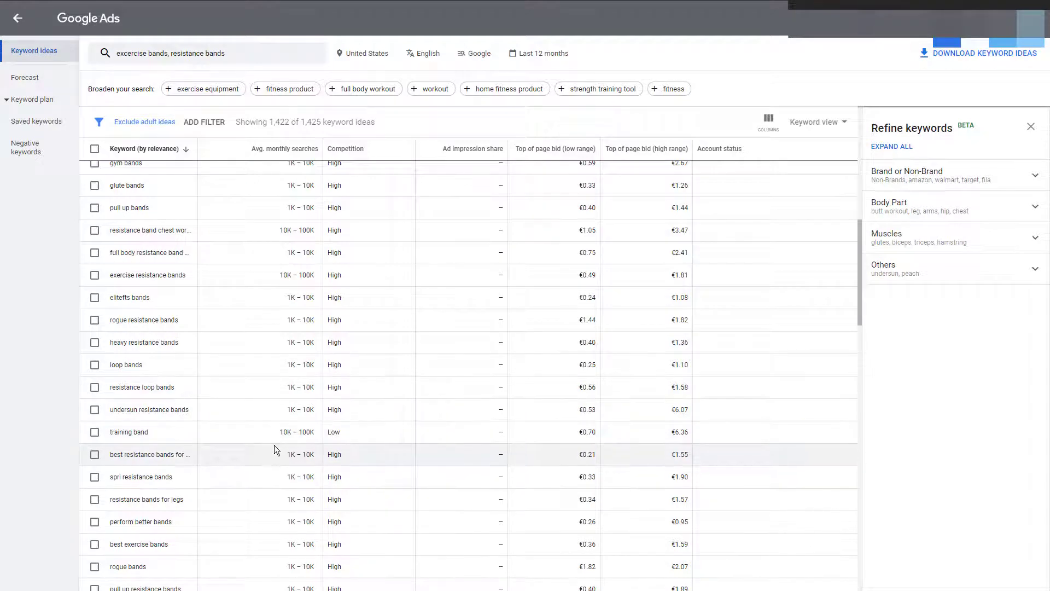
scroll(273, 443, up, 5)
scroll(276, 450, up, 5)
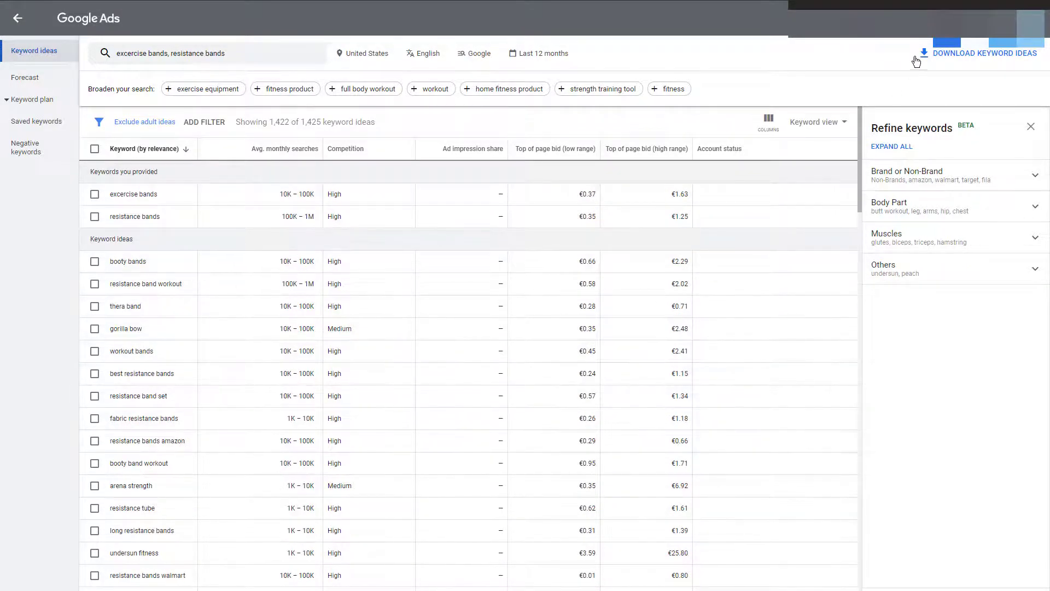
click(982, 57)
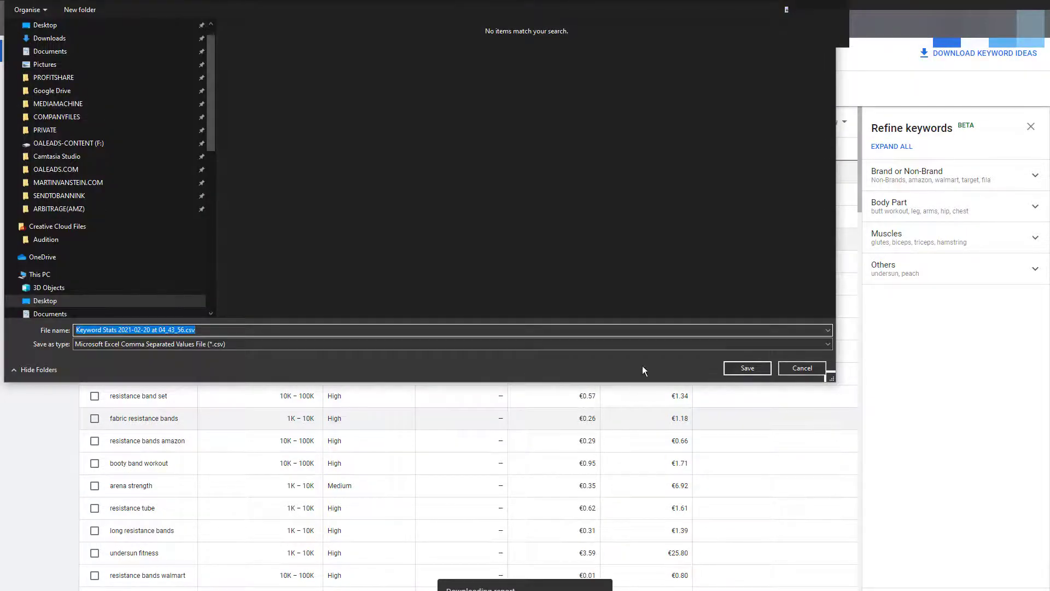
click(753, 366)
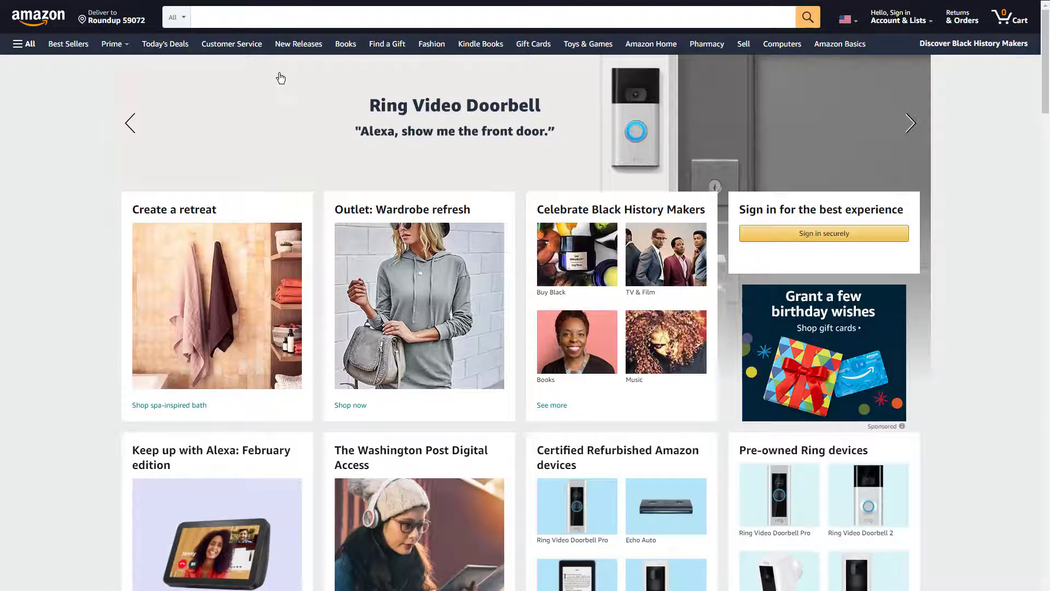
Switch to Amazon, search for "resistance band" and check the related search suggestions for that term
click(233, 18)
text(res)
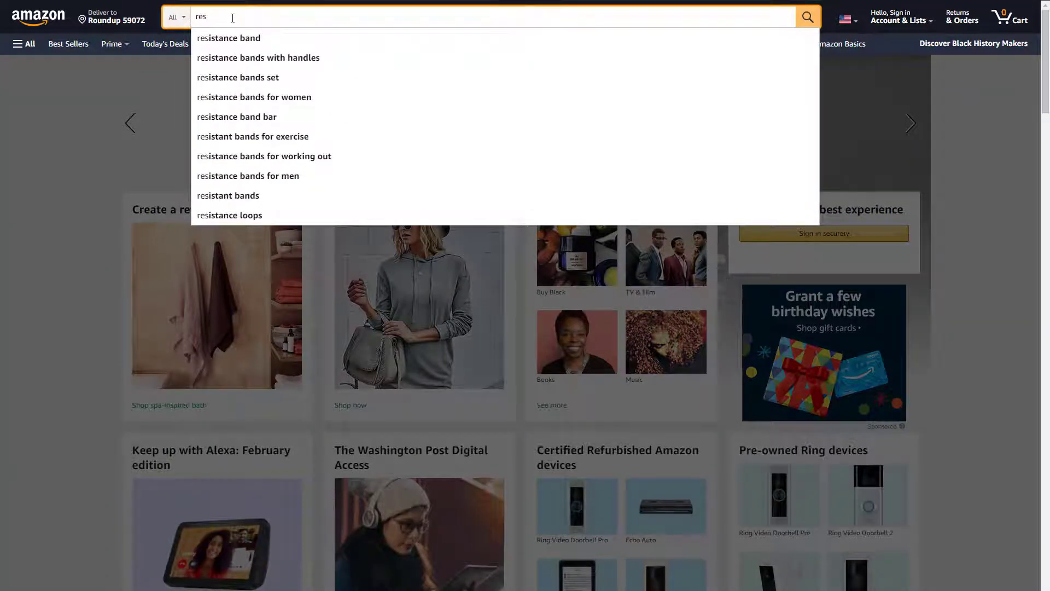
click(265, 38)
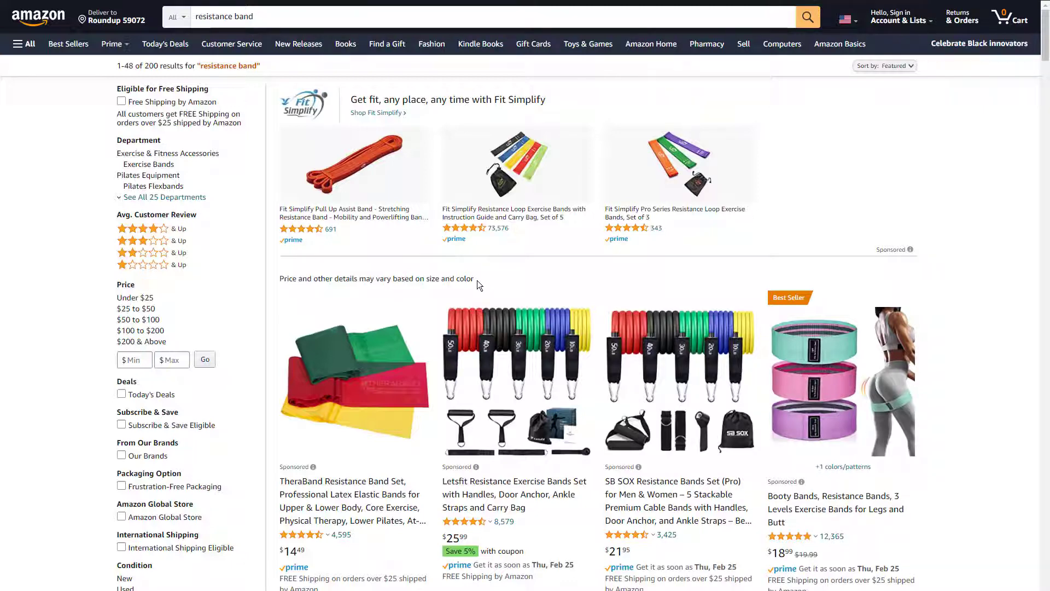
click(264, 15)
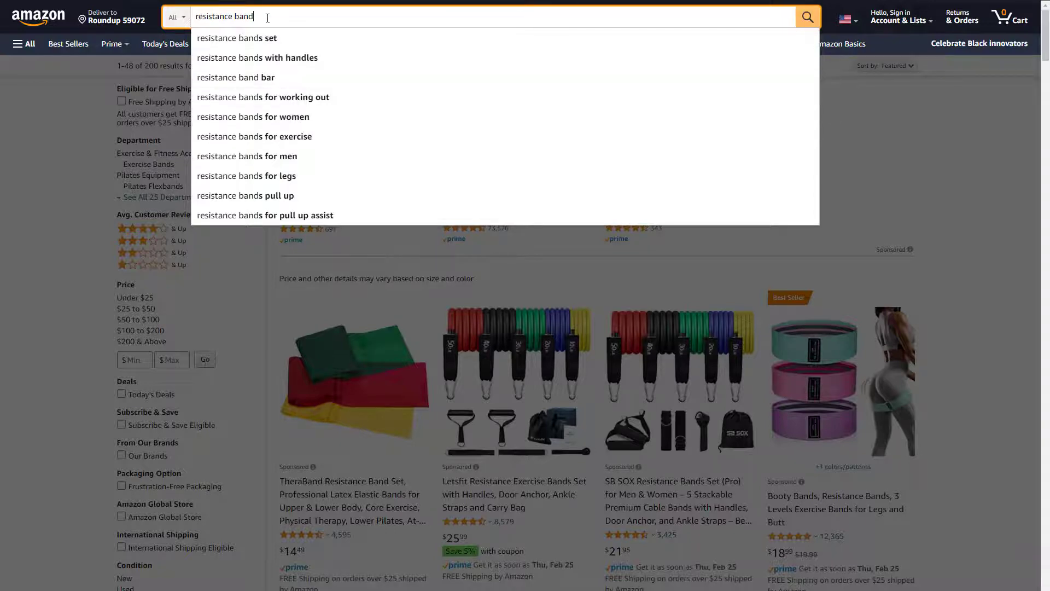
key(Return)
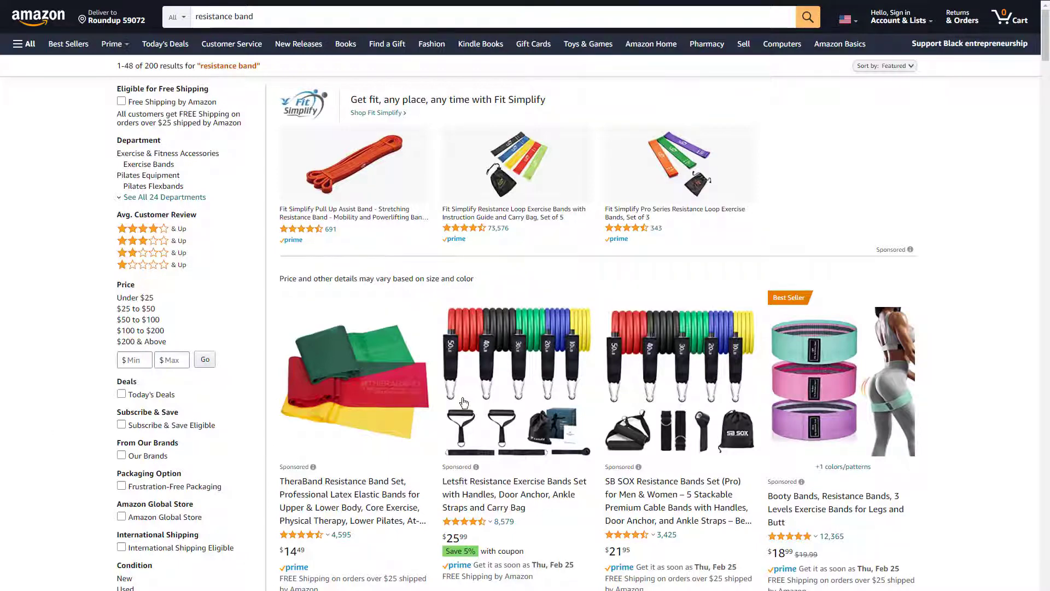
Review the search results and open the best-selling Fit Simplify Resistance Loop Exercise Bands listing, set of 5
scroll(946, 273, down, 2)
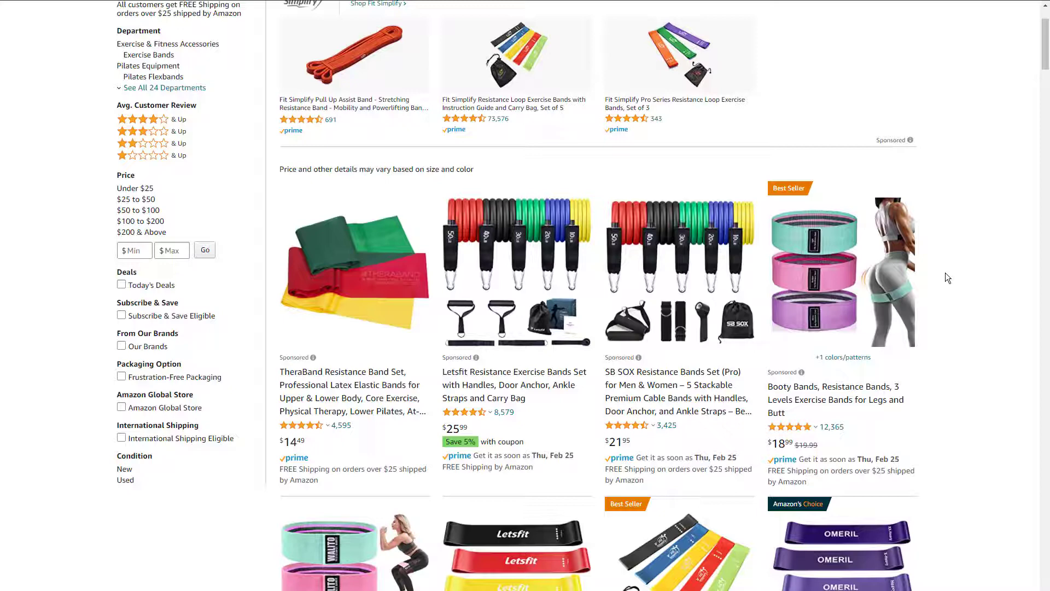
scroll(946, 273, down, 3)
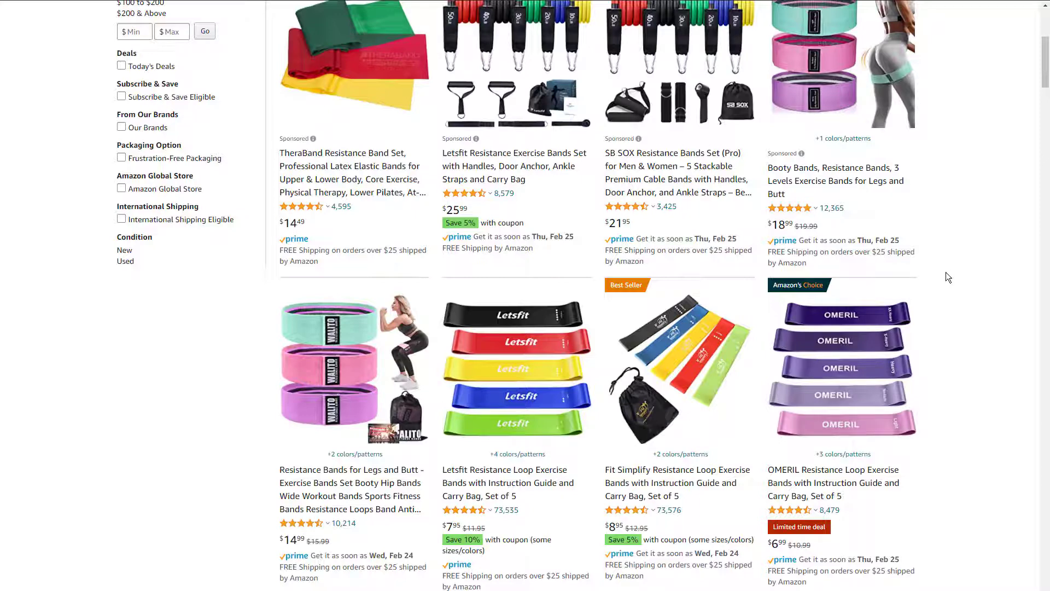
scroll(948, 277, down, 1)
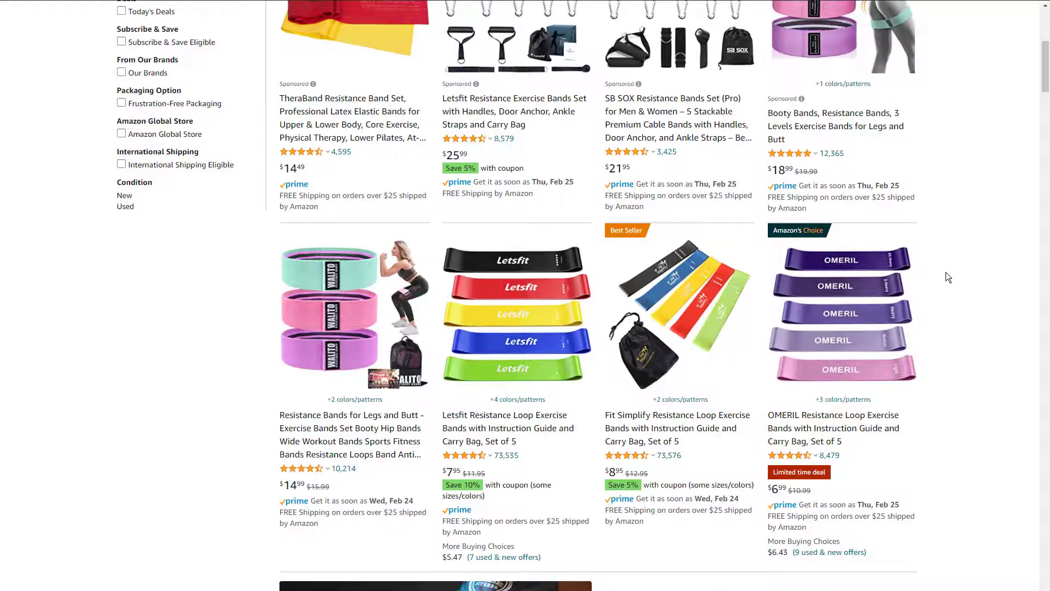
scroll(948, 278, down, 1)
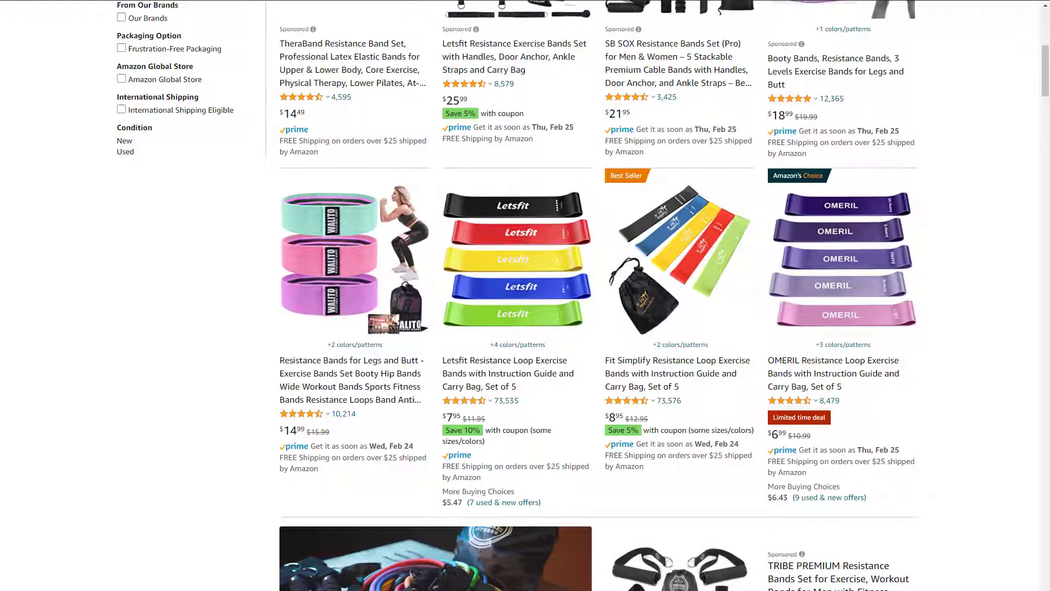
click(696, 365)
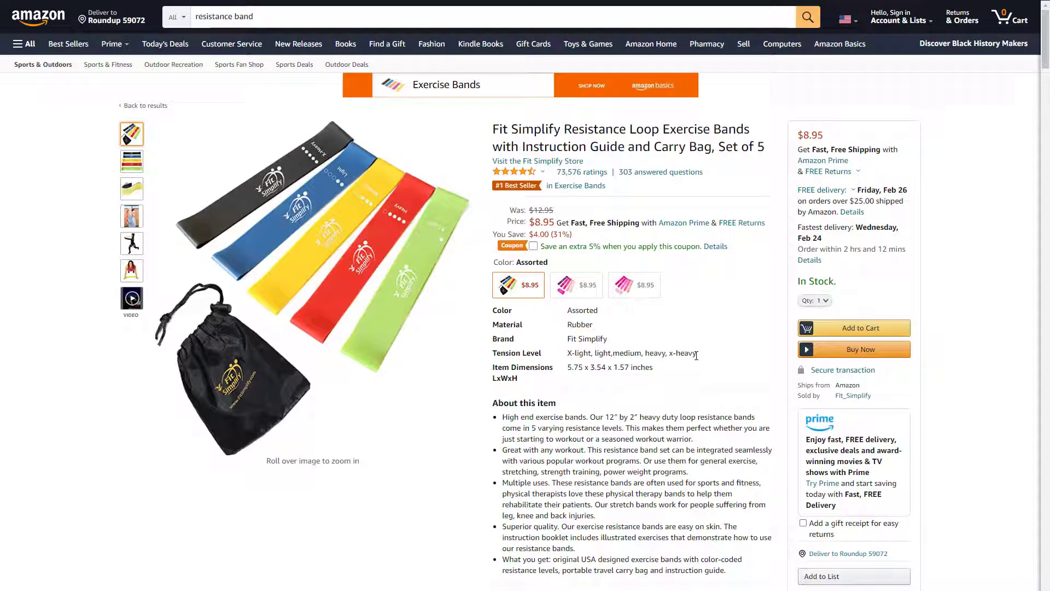
scroll(583, 432, down, 2)
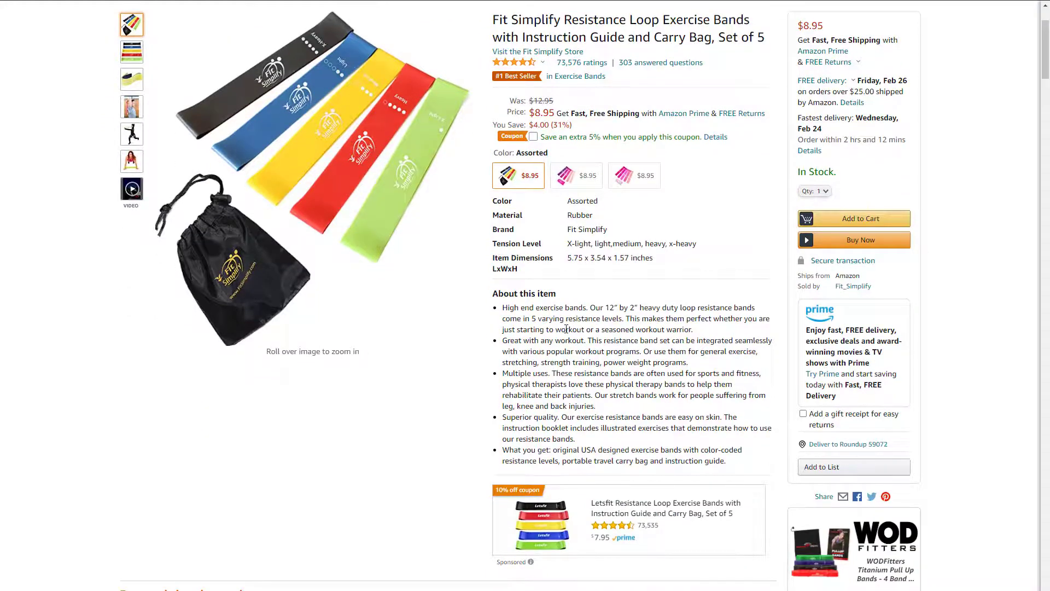
scroll(567, 328, up, 2)
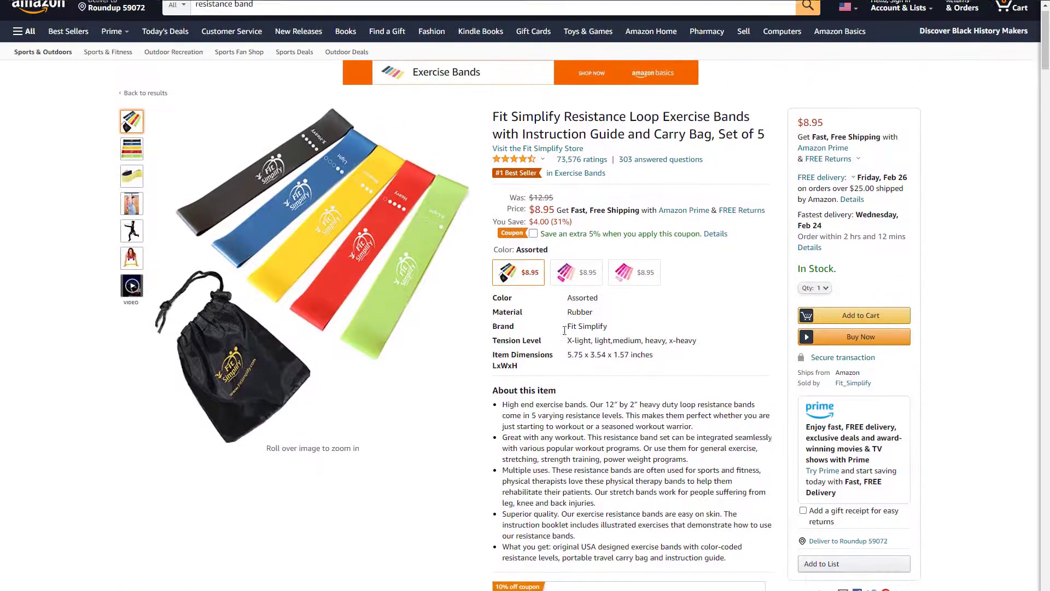
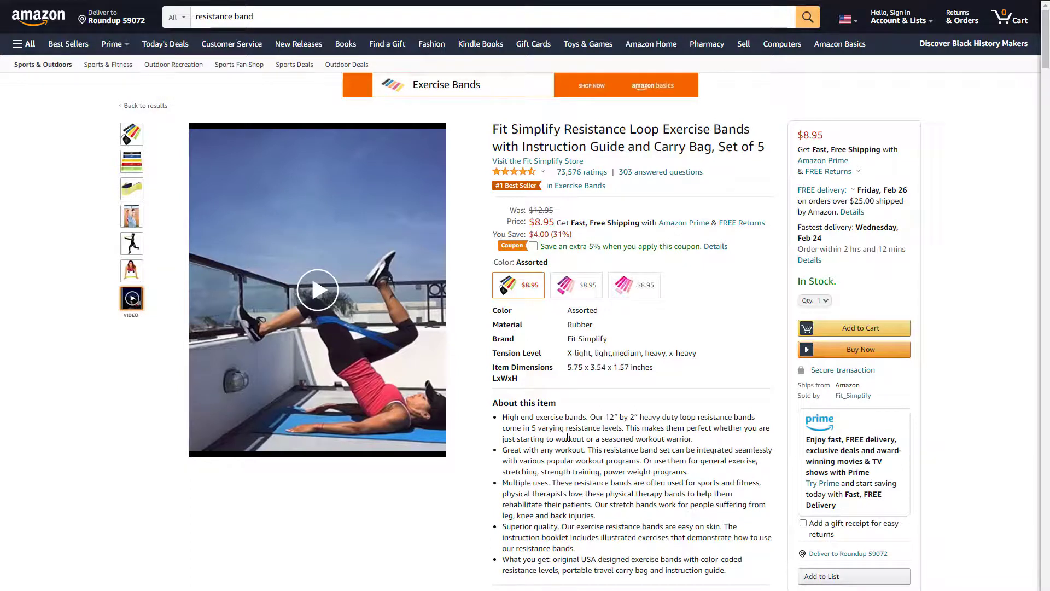
Find the phrase "Exercise Bands" from the product title throughout the listing page
key(ctrl+f)
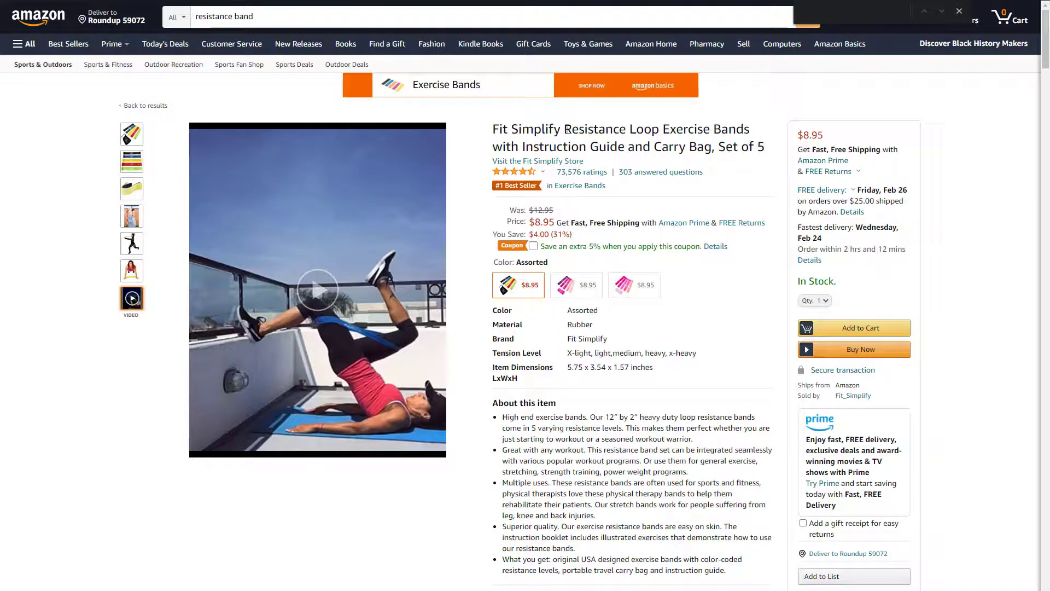
drag(565, 129, 577, 129)
drag(664, 129, 748, 125)
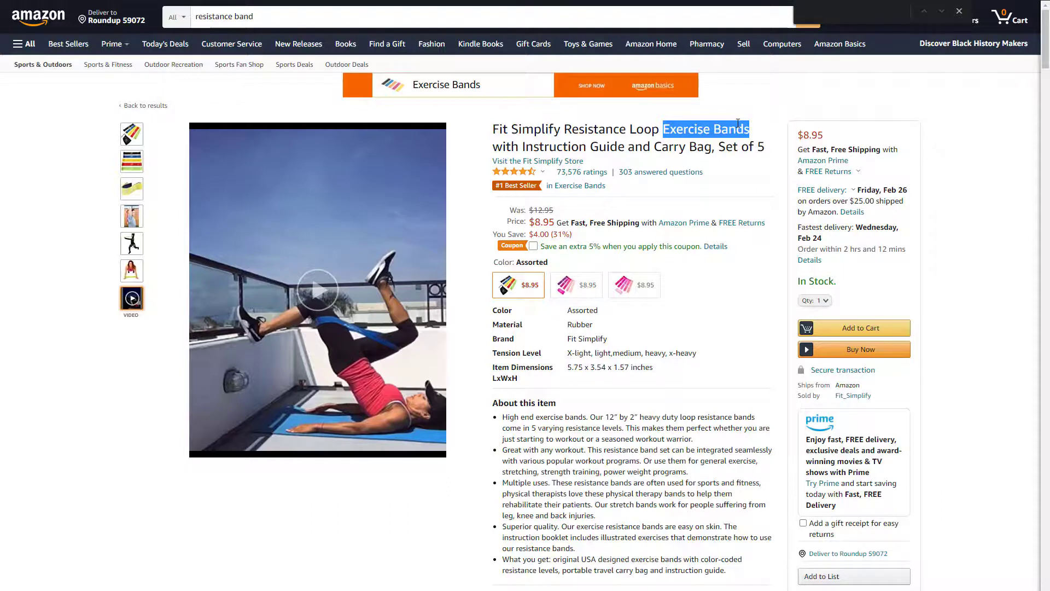
click(830, 14)
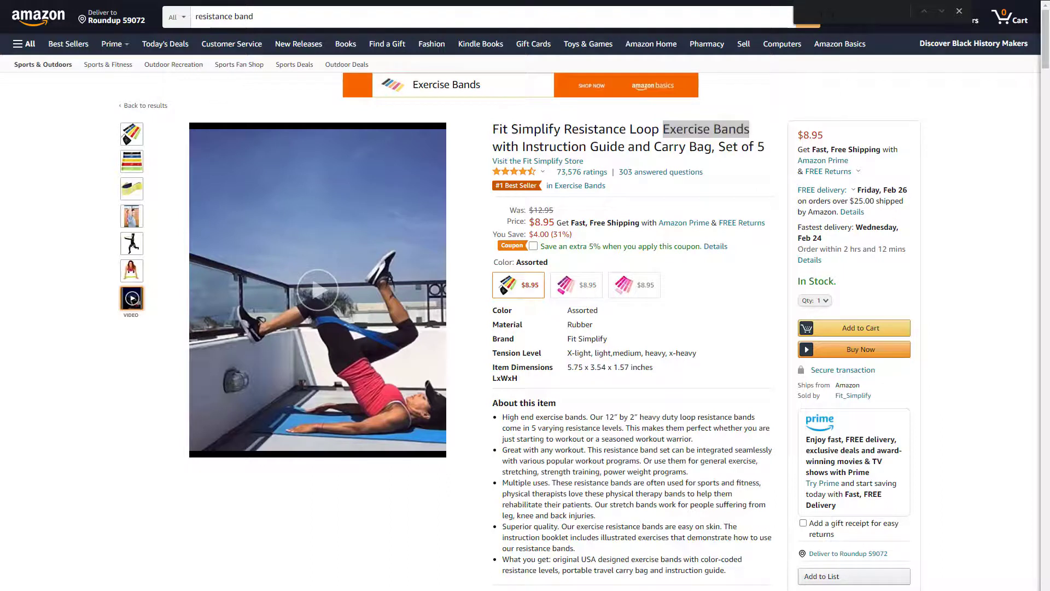
text(Exercise Bands)
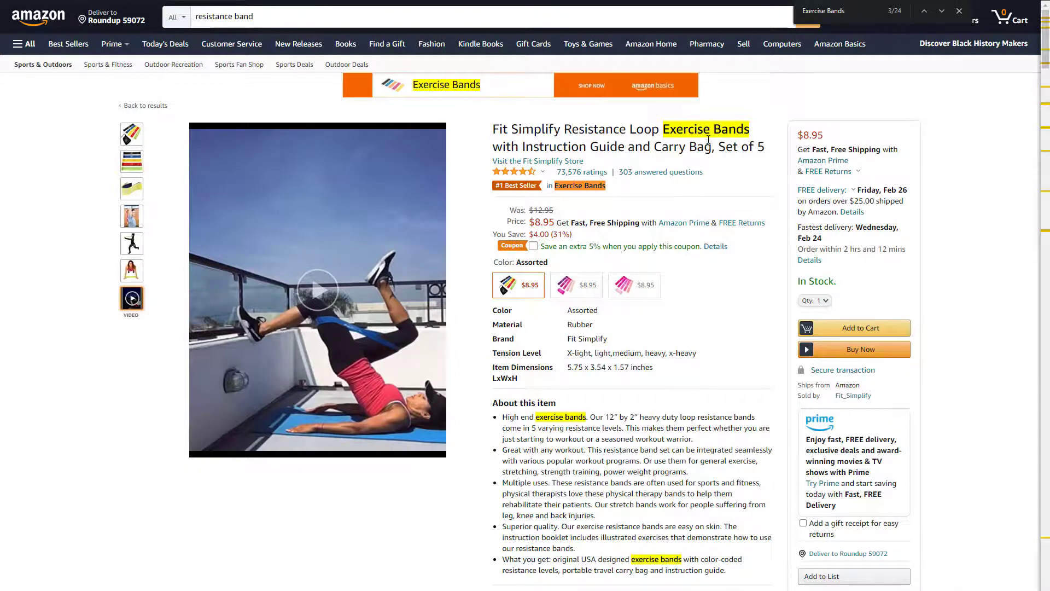
Examine where the highlighted keyword is used in the bullet points, product description, product details and related products
scroll(720, 256, down, 2)
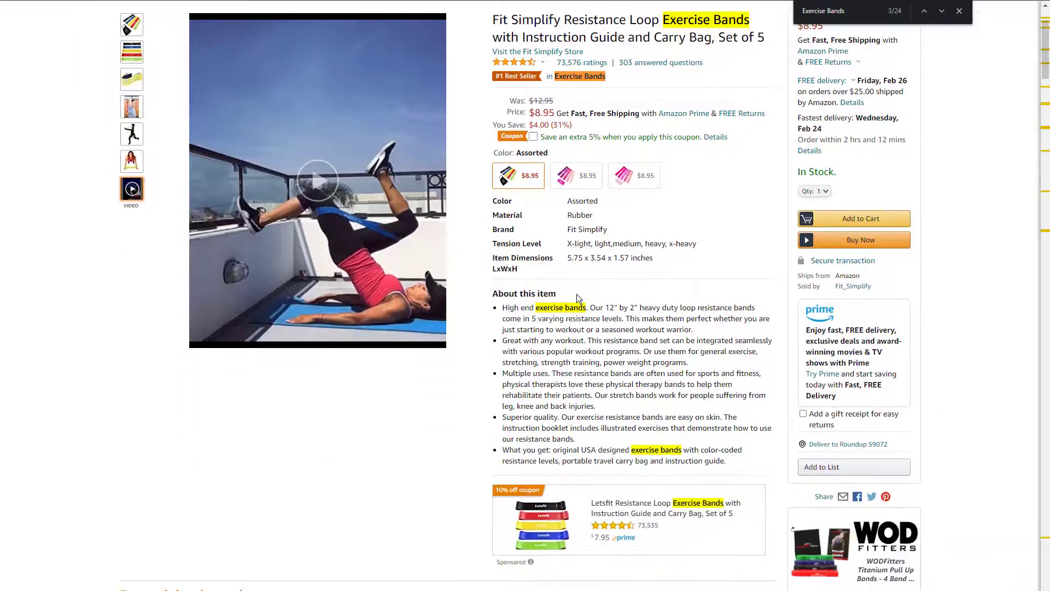
scroll(651, 418, down, 4)
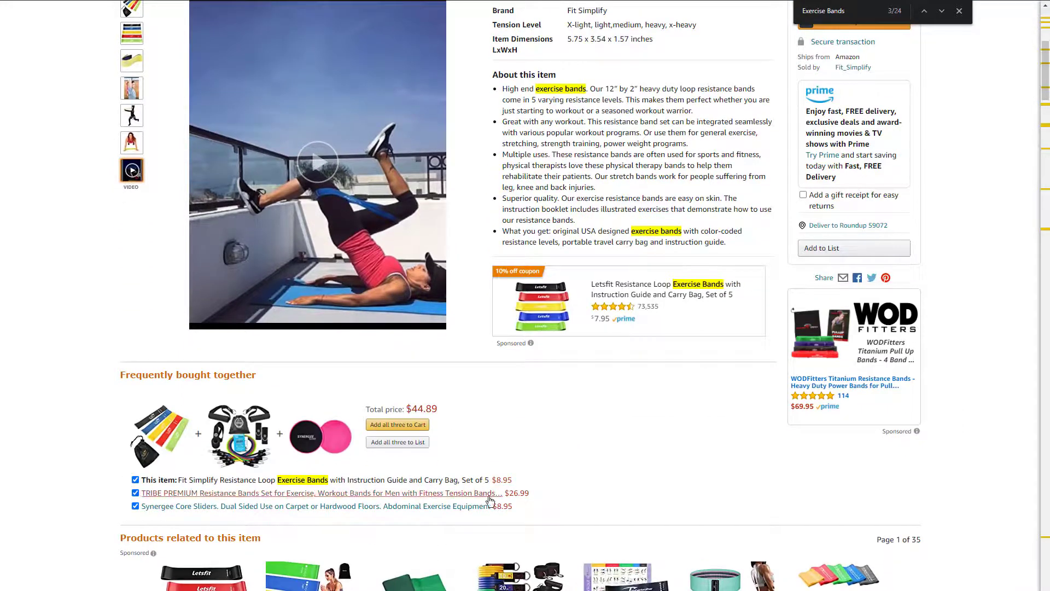
scroll(594, 422, down, 1)
scroll(596, 419, up, 3)
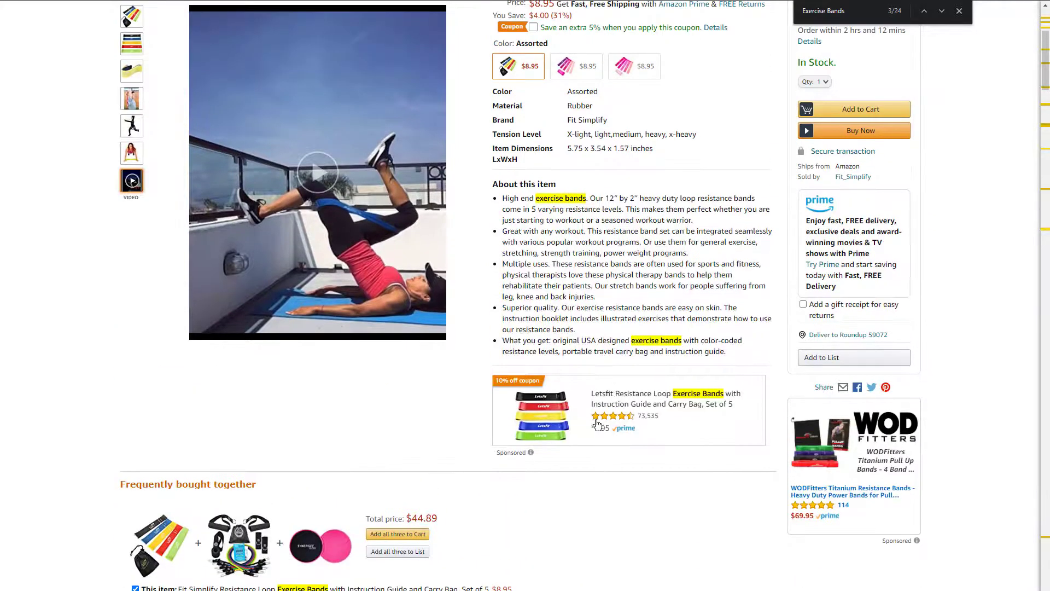
scroll(596, 418, down, 9)
scroll(598, 419, down, 7)
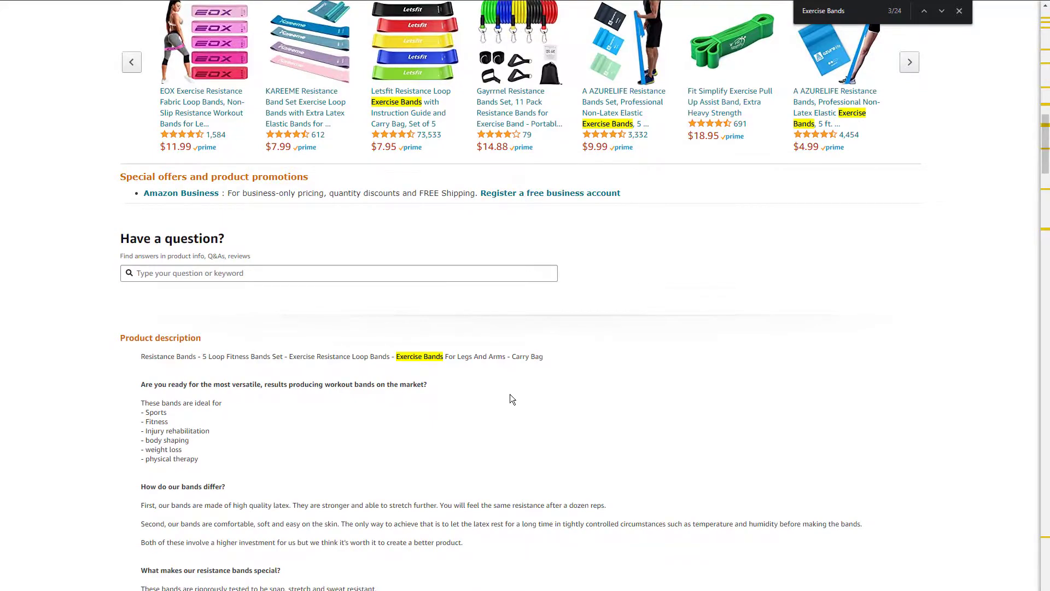
scroll(527, 395, down, 7)
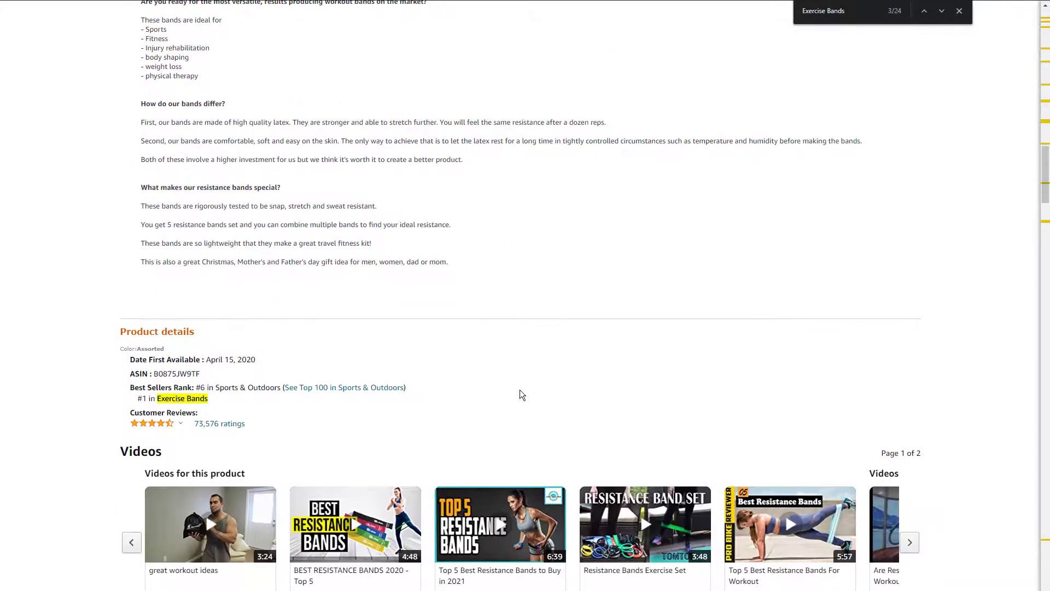
scroll(570, 380, up, 10)
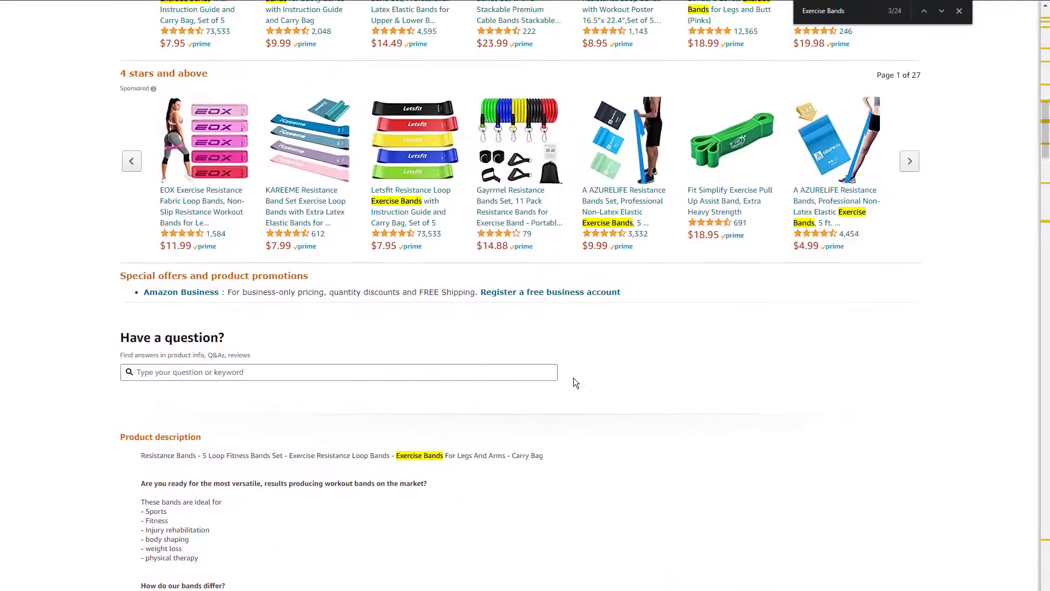
scroll(574, 381, up, 1)
scroll(574, 382, down, 2)
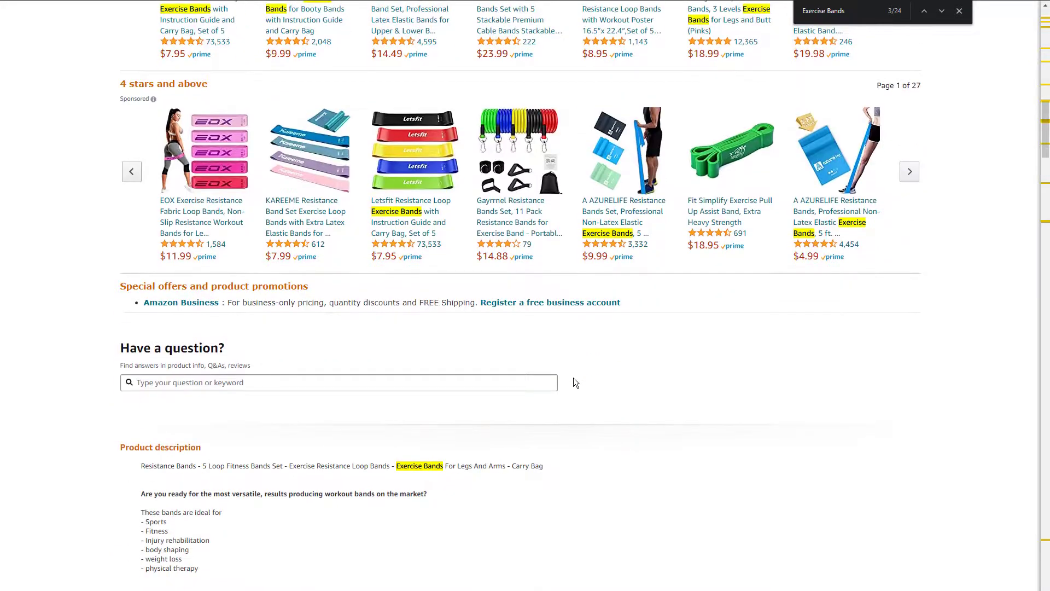
scroll(576, 381, up, 6)
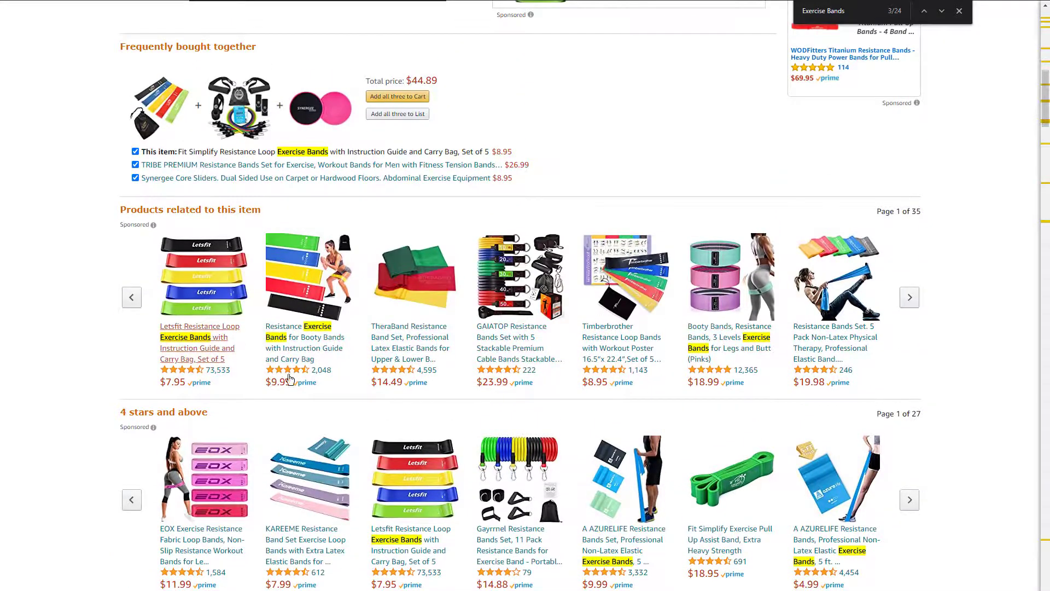
scroll(271, 214, down, 2)
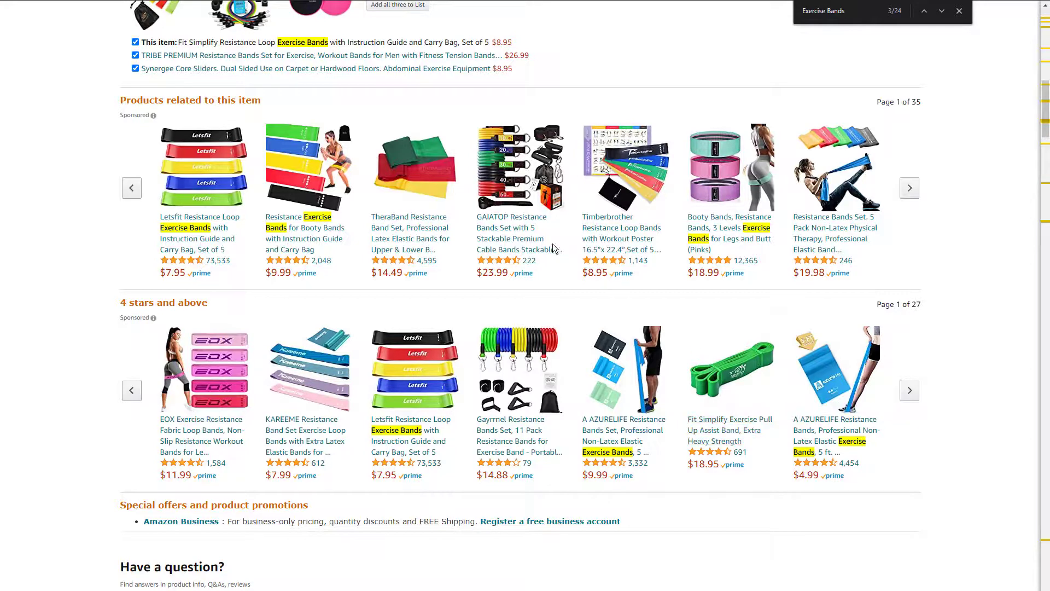
scroll(339, 257, up, 1)
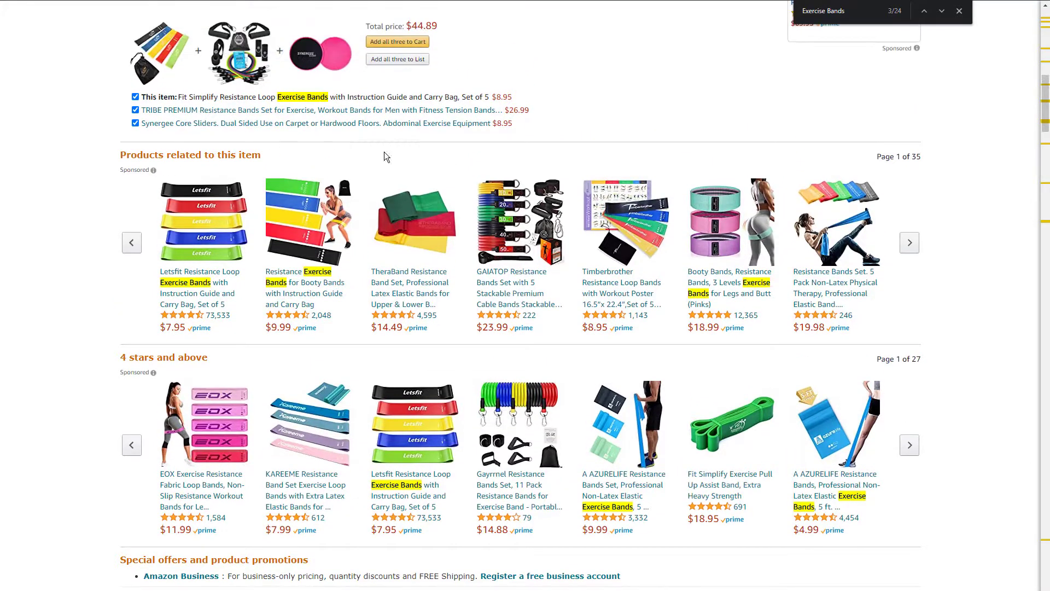